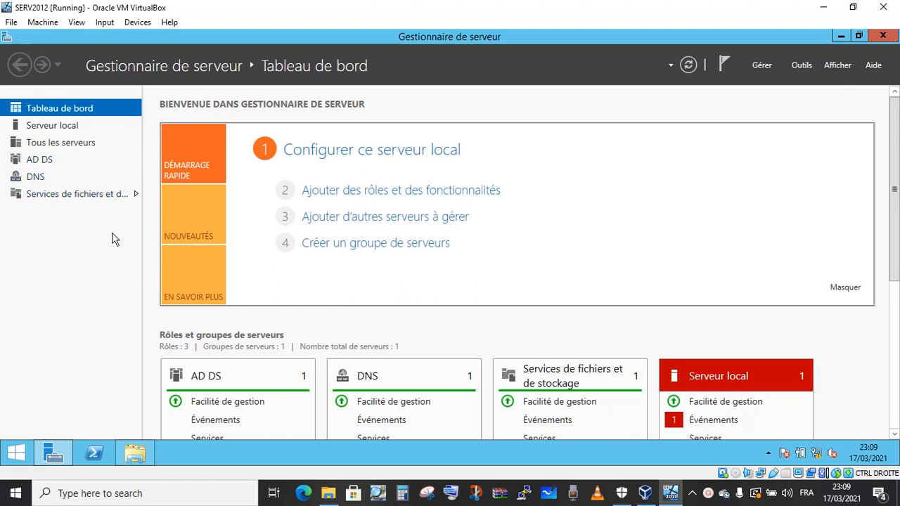
Step: Open the local server page and launch the wizard for adding roles and features, positioning its window fully in view
{"action": "left_click", "coordinate": [55, 127]}
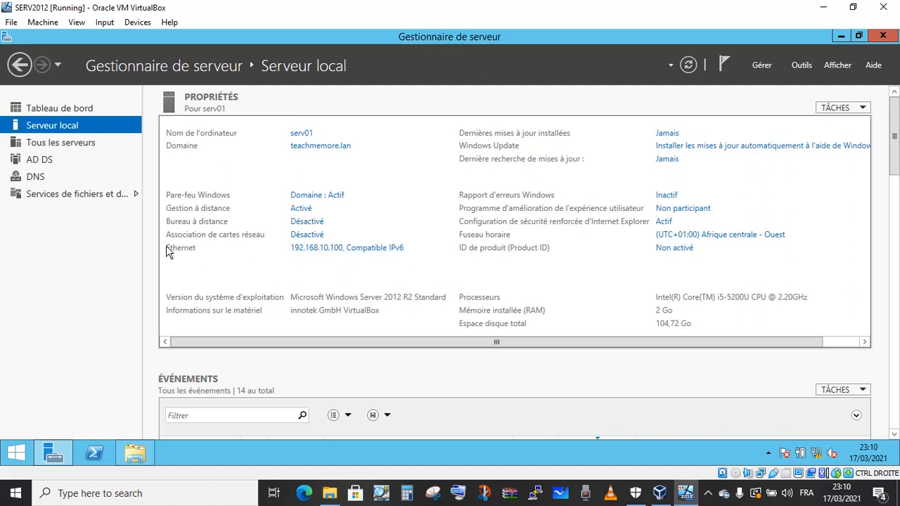
{"action": "left_click", "coordinate": [758, 70]}
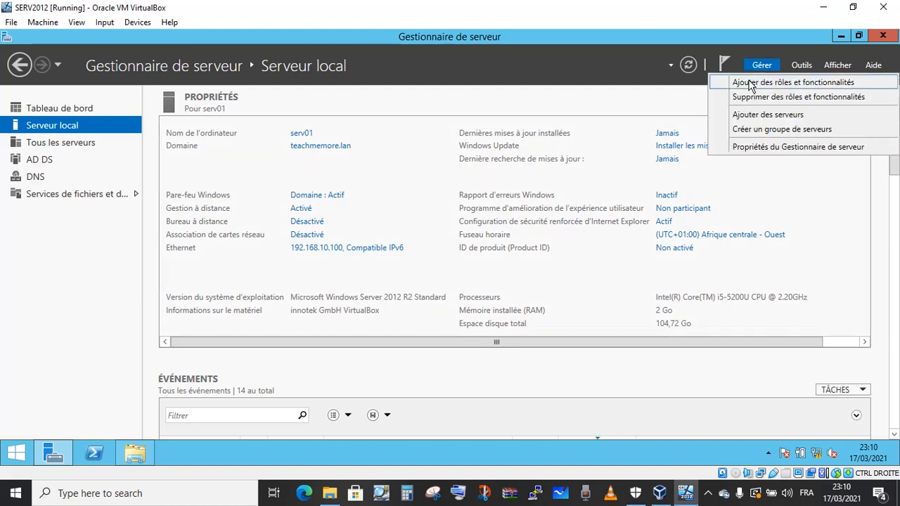
{"action": "left_click", "coordinate": [751, 83]}
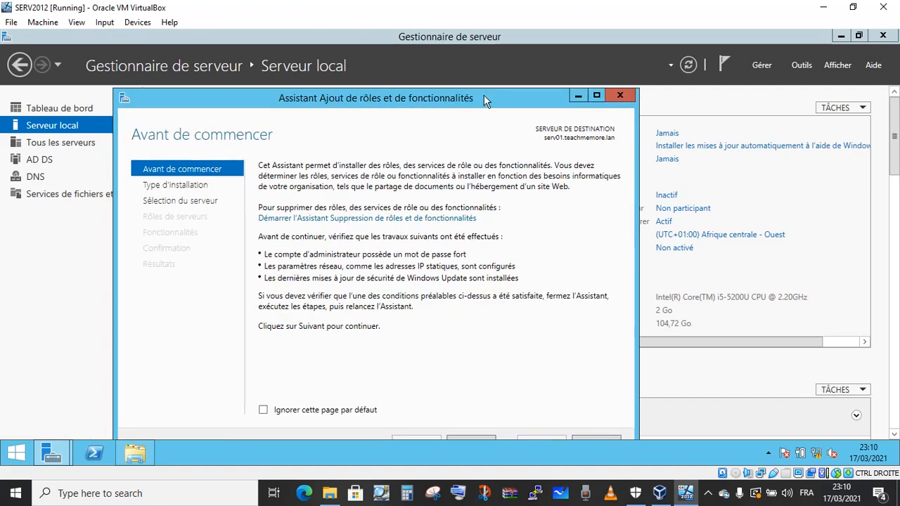
{"action": "left_click_drag", "start_coordinate": [478, 96], "coordinate": [520, 61]}
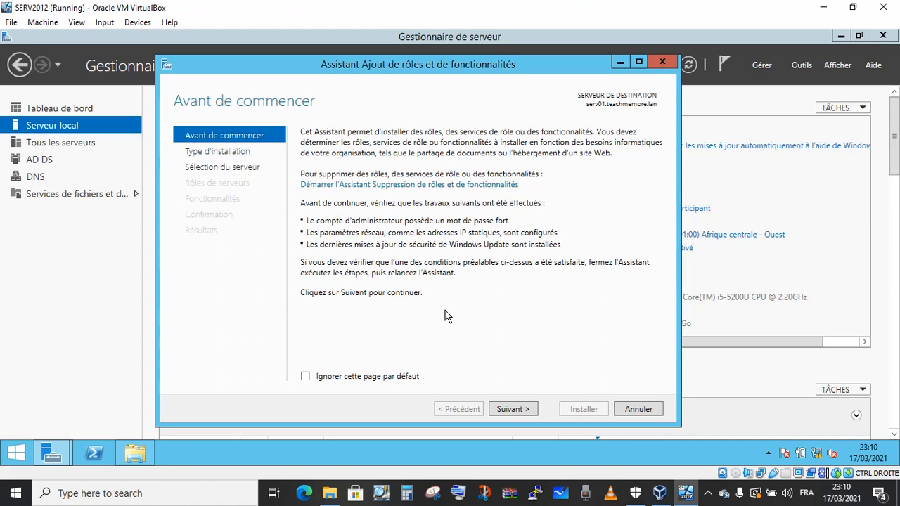
Step: Minimise the wizard and review the Ethernet connection's IPv4 address, subnet mask and default gateway details, closing the network windows when done
{"action": "left_click", "coordinate": [620, 62]}
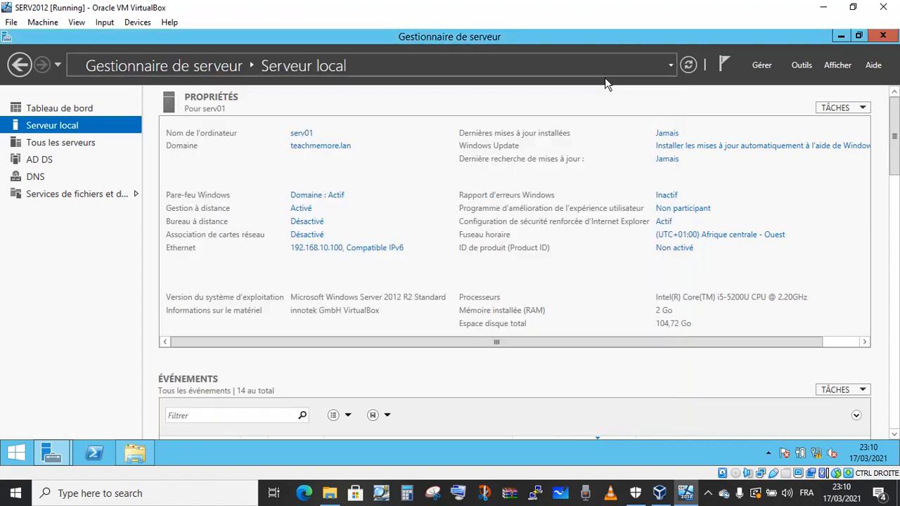
{"action": "left_click", "coordinate": [338, 251]}
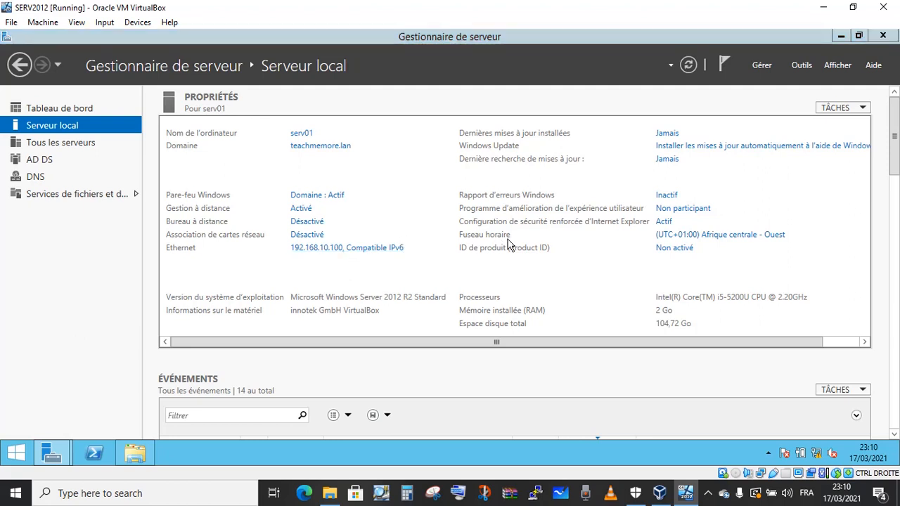
{"action": "left_click", "coordinate": [322, 121]}
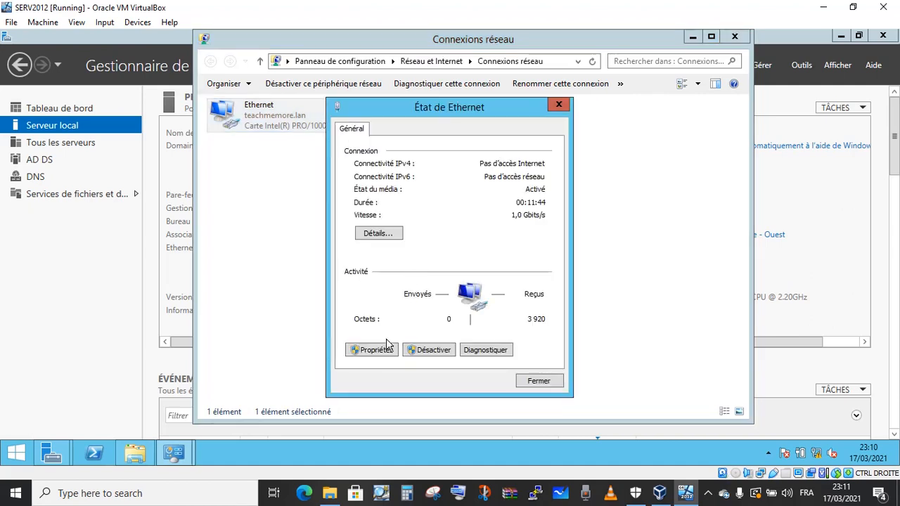
{"action": "left_click", "coordinate": [398, 240]}
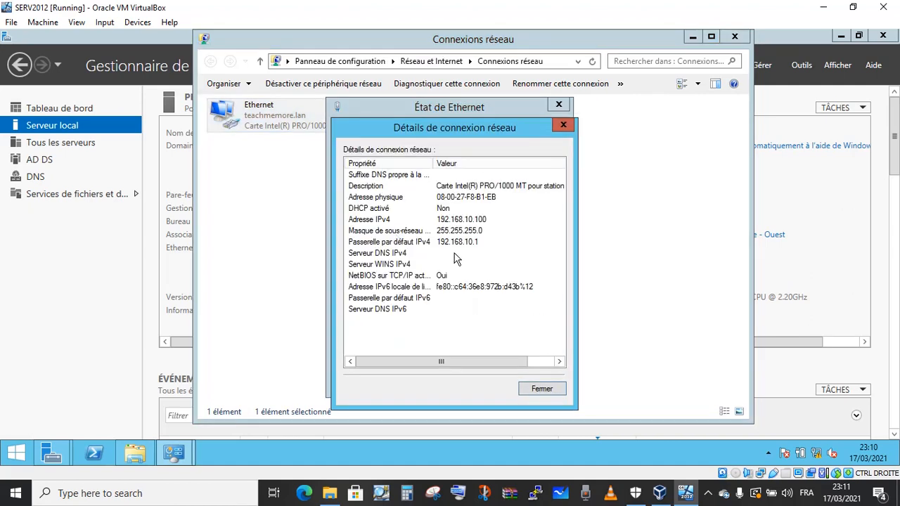
{"action": "left_click", "coordinate": [441, 244]}
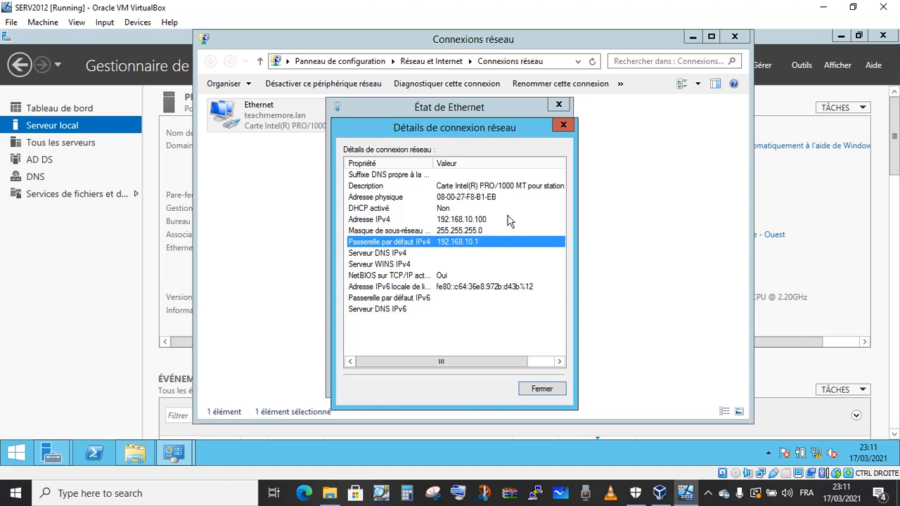
{"action": "left_click", "coordinate": [542, 388]}
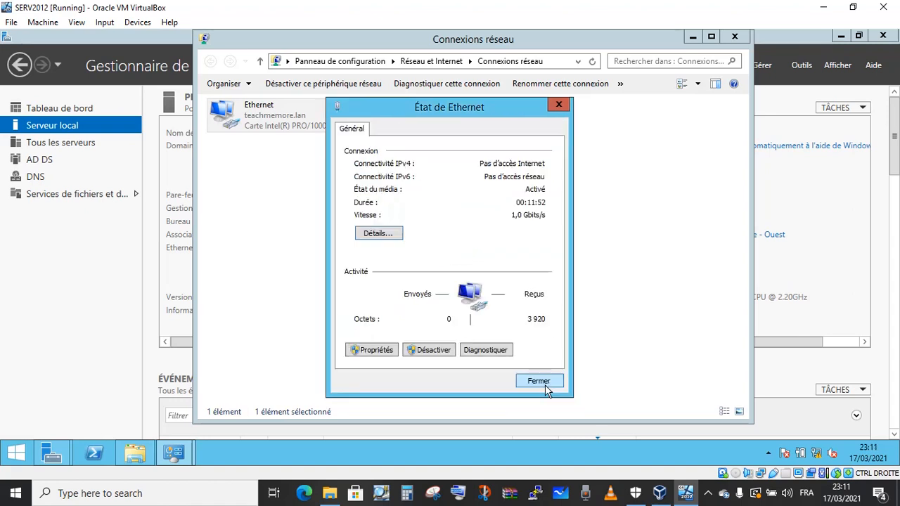
{"action": "left_click", "coordinate": [543, 382]}
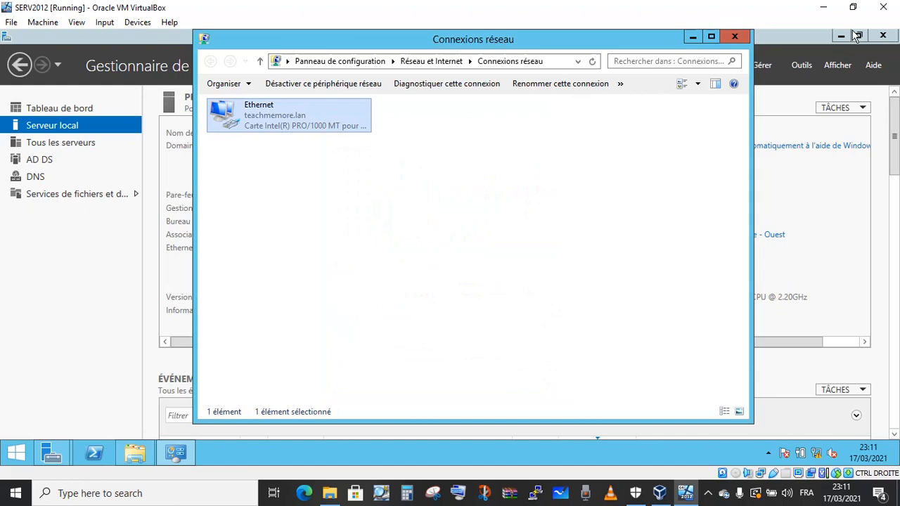
{"action": "left_click", "coordinate": [735, 37]}
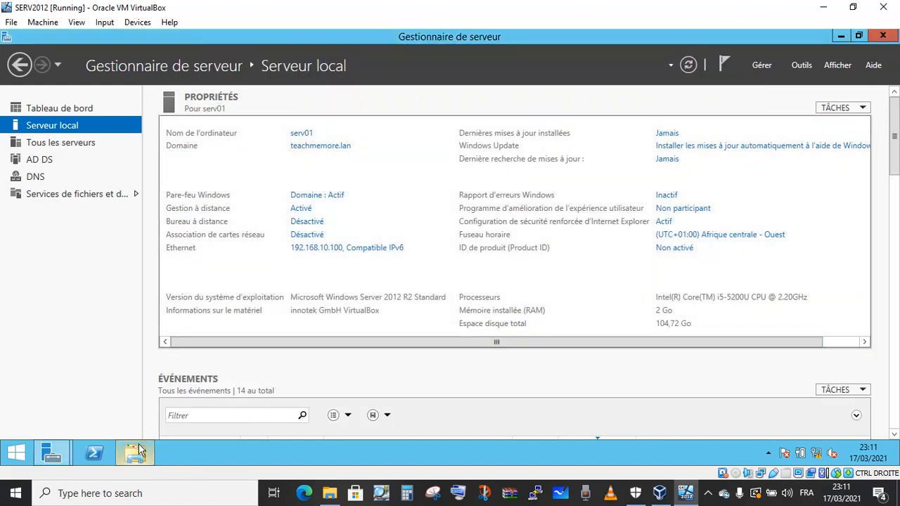
Step: Return to the roles wizard and choose a role-based installation on the pool server serv01.teachmemore.lan
{"action": "mouse_move", "coordinate": [60, 454]}
{"action": "left_click", "coordinate": [198, 402]}
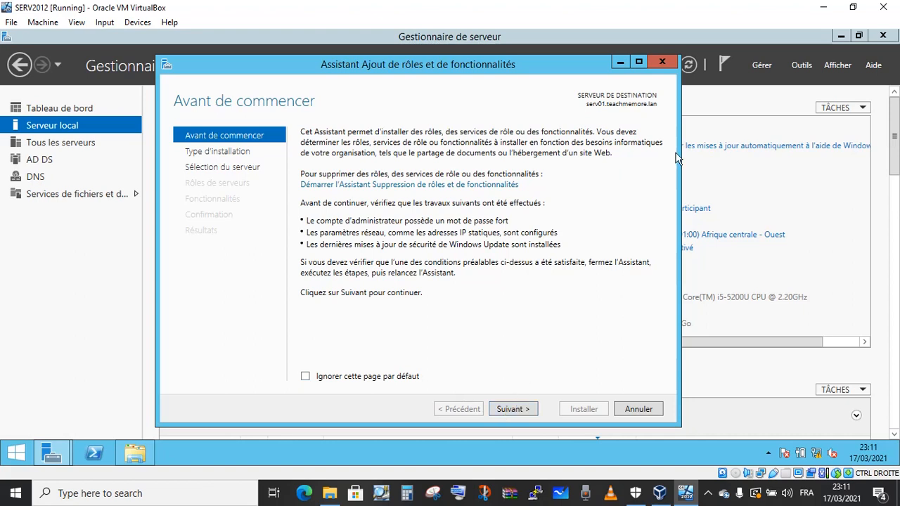
{"action": "left_click", "coordinate": [511, 410]}
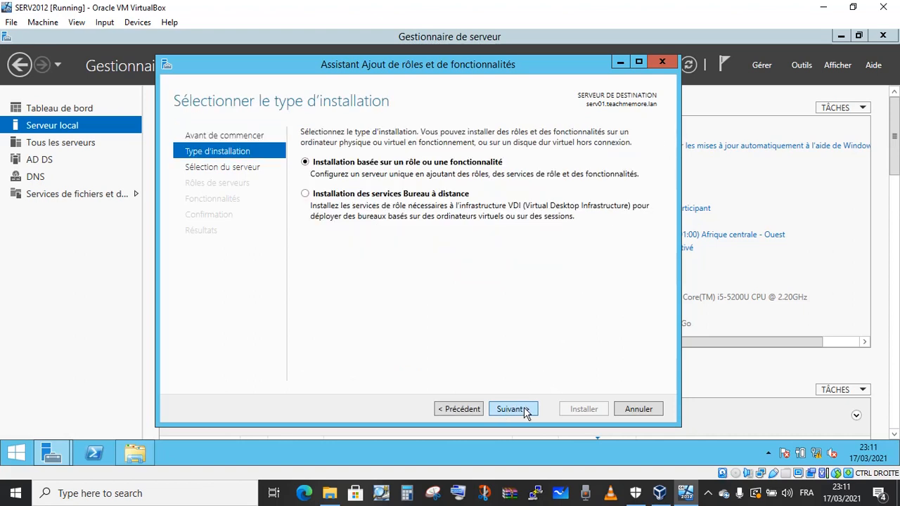
{"action": "left_click", "coordinate": [524, 410]}
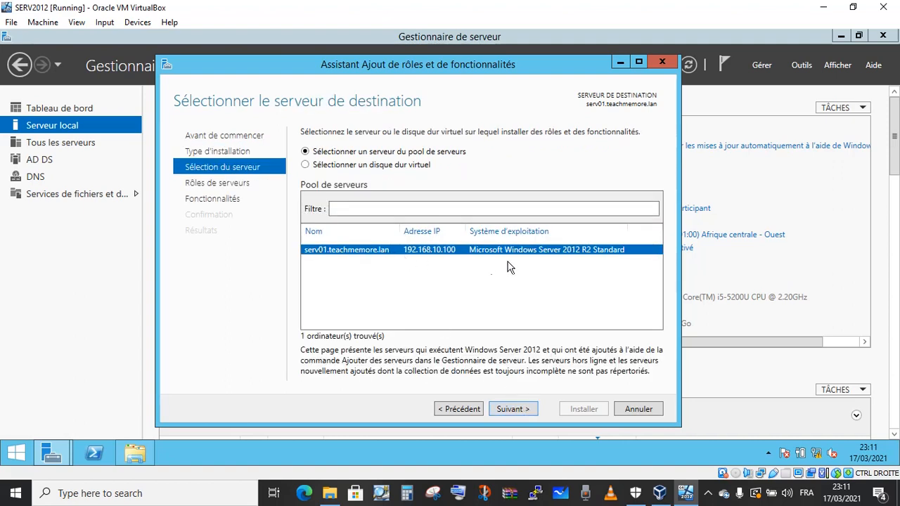
{"action": "left_click", "coordinate": [511, 409]}
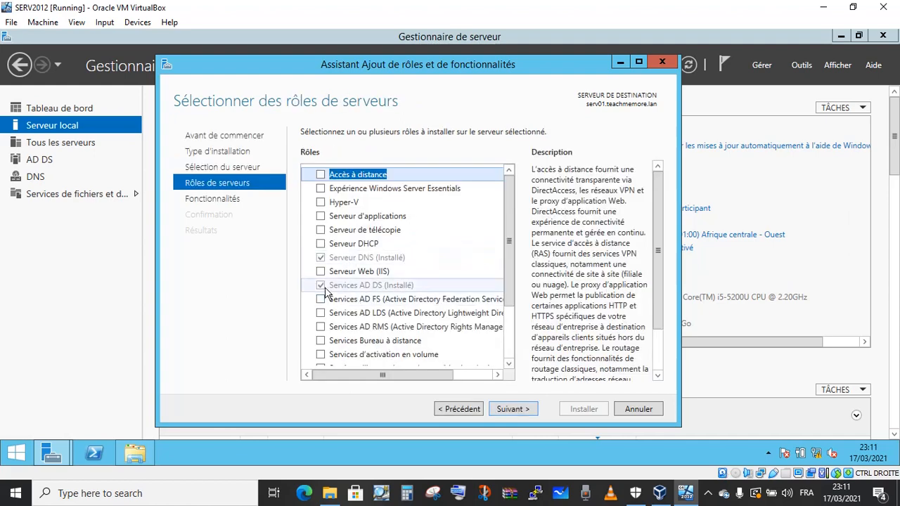
Step: Select the Serveur DHCP role with its required management tools and advance to the confirmation page without adding other features
{"action": "left_click", "coordinate": [322, 246]}
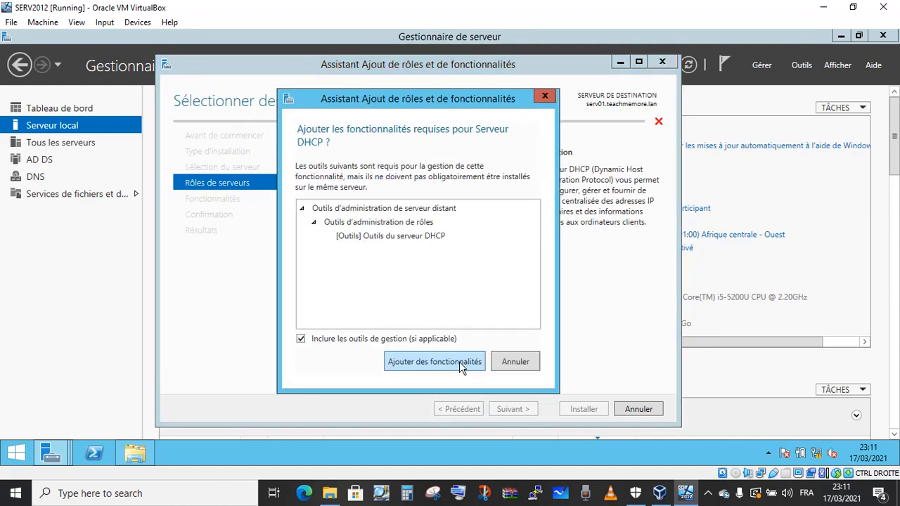
{"action": "left_click", "coordinate": [460, 362]}
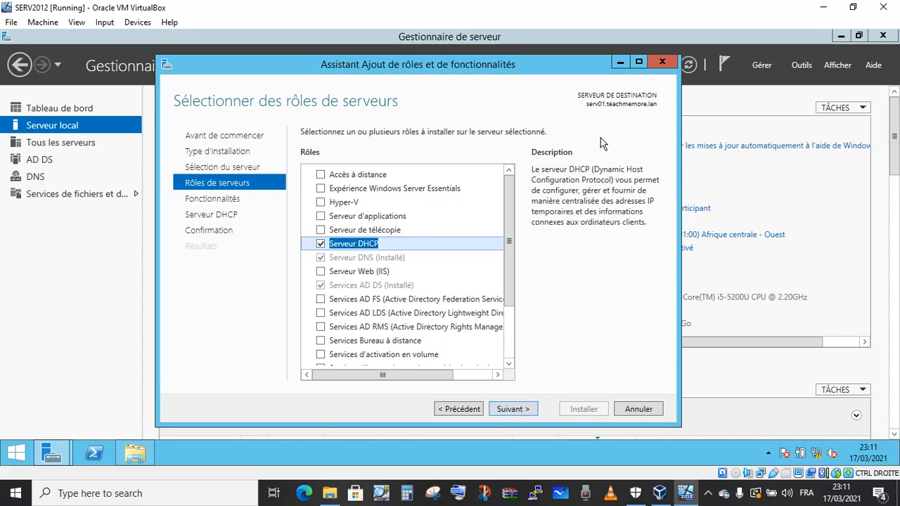
{"action": "left_click", "coordinate": [511, 409]}
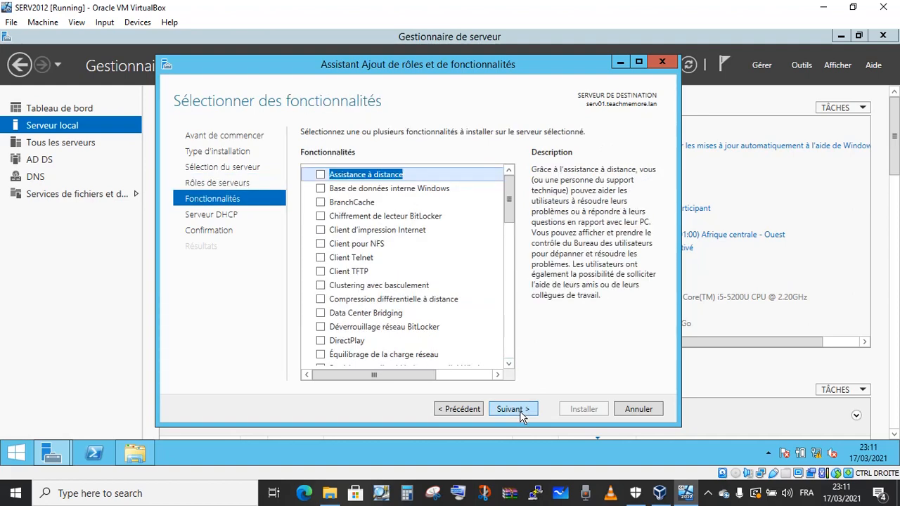
{"action": "left_click", "coordinate": [521, 414]}
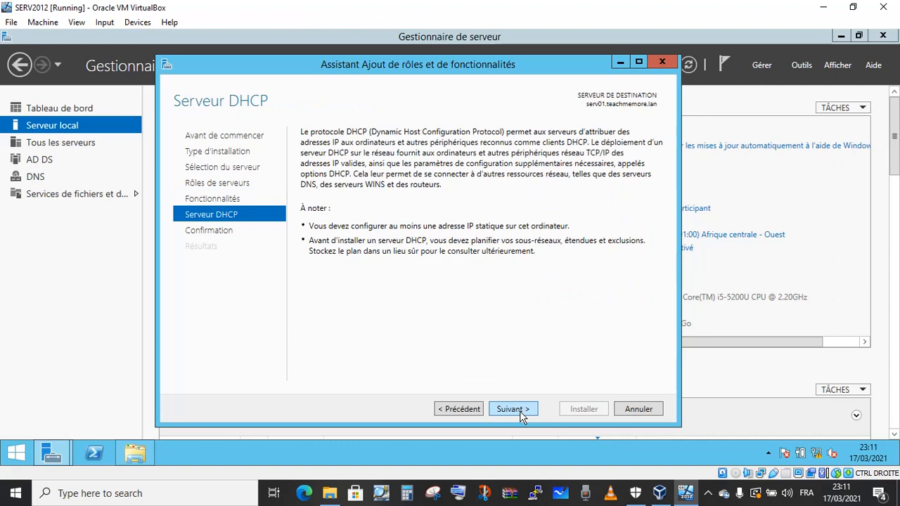
{"action": "left_click", "coordinate": [521, 415]}
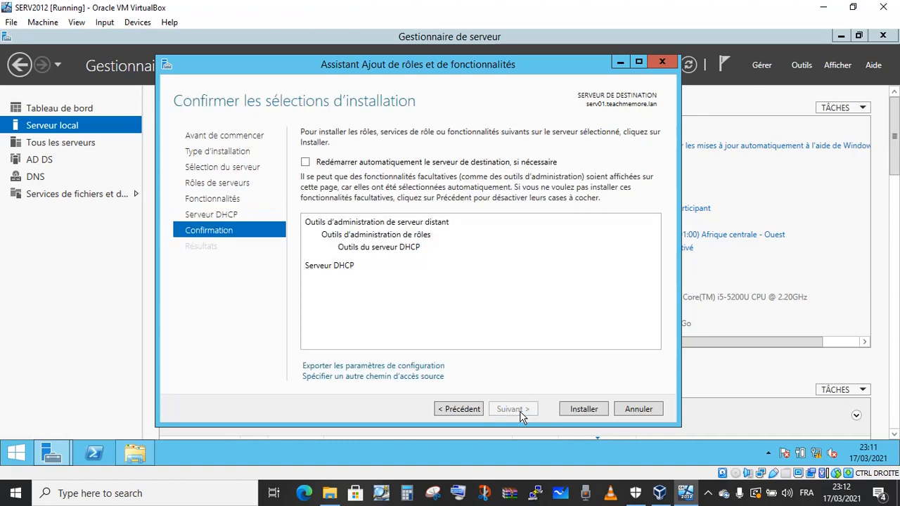
Step: Allow automatic restart of the destination server if required and start installing the DHCP role
{"action": "left_click", "coordinate": [335, 166]}
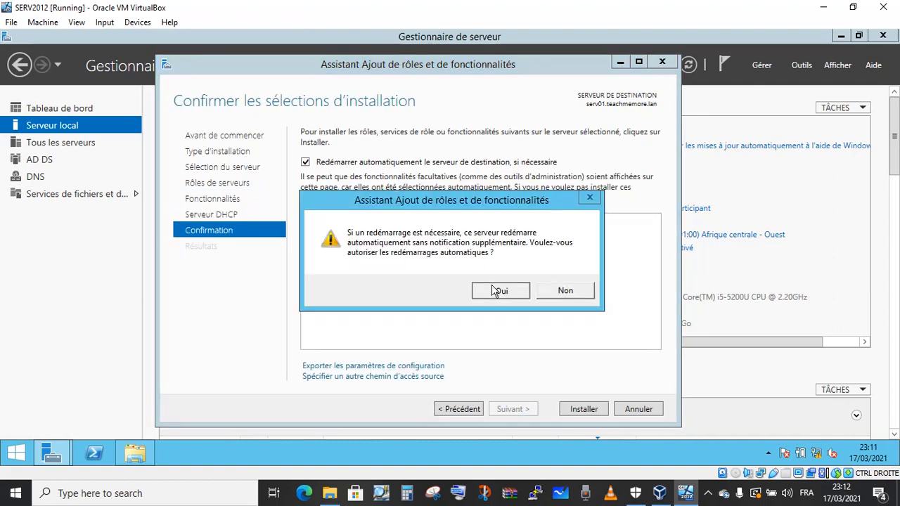
{"action": "left_click", "coordinate": [496, 291]}
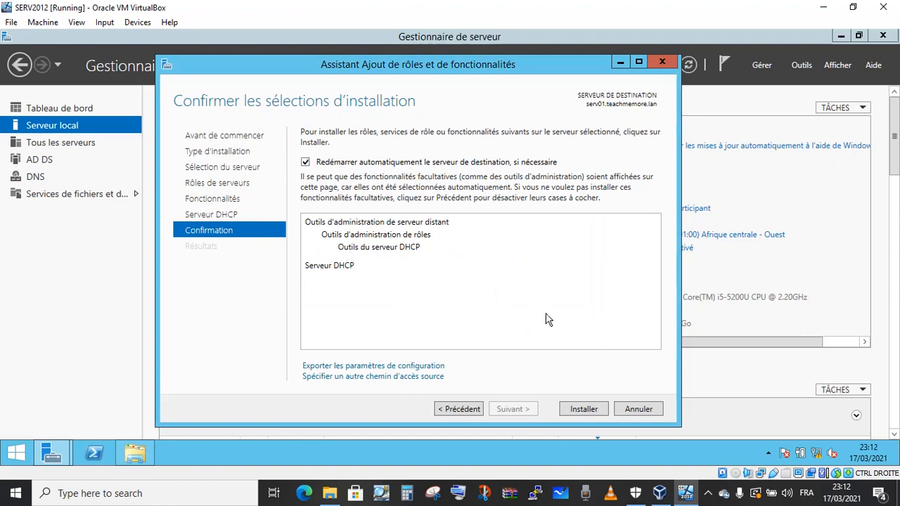
{"action": "left_click", "coordinate": [584, 409]}
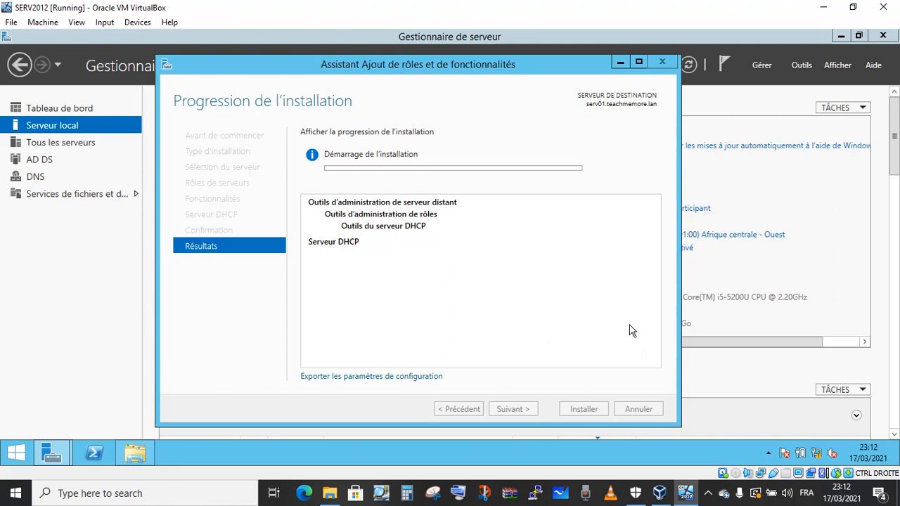
{"action": "left_click", "coordinate": [707, 494]}
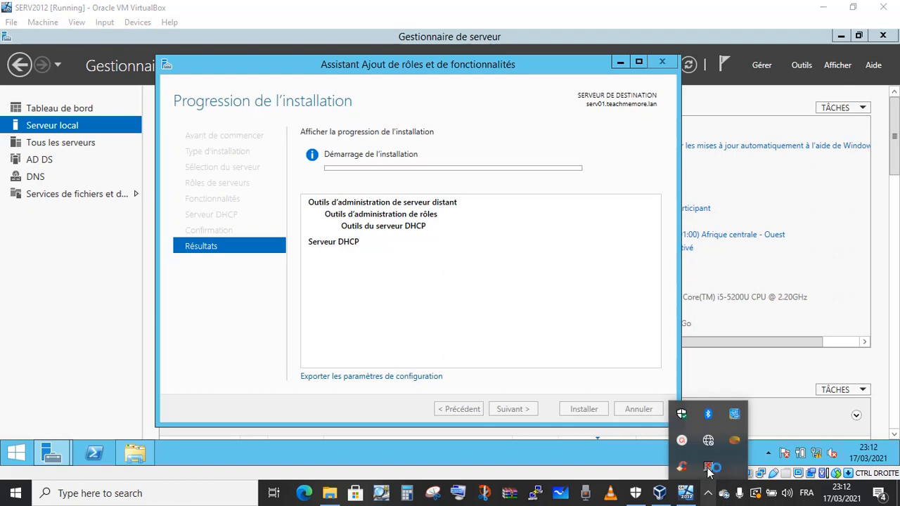
{"action": "left_click", "coordinate": [683, 444]}
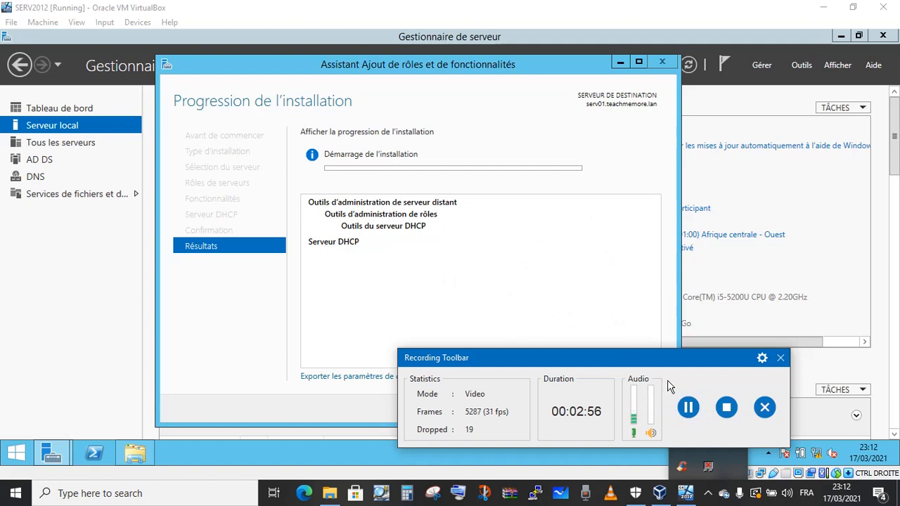
{"action": "left_click", "coordinate": [688, 407]}
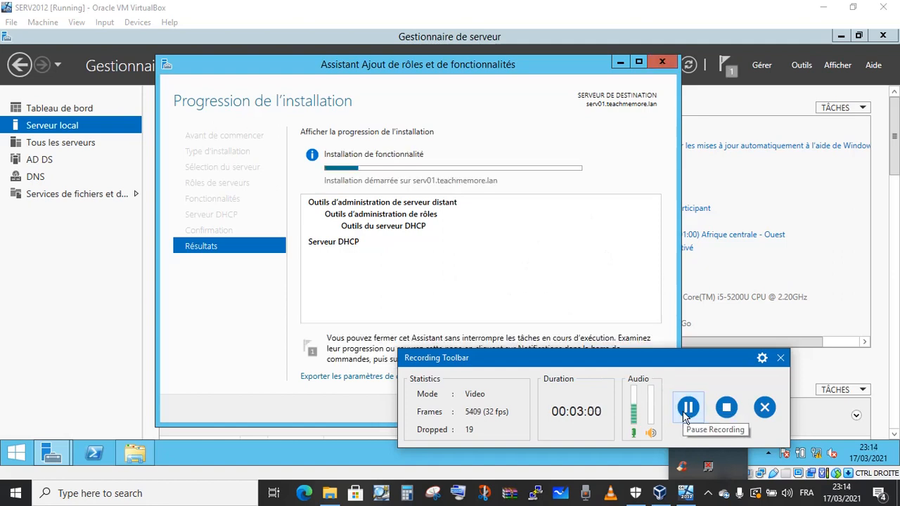
{"action": "left_click", "coordinate": [688, 407]}
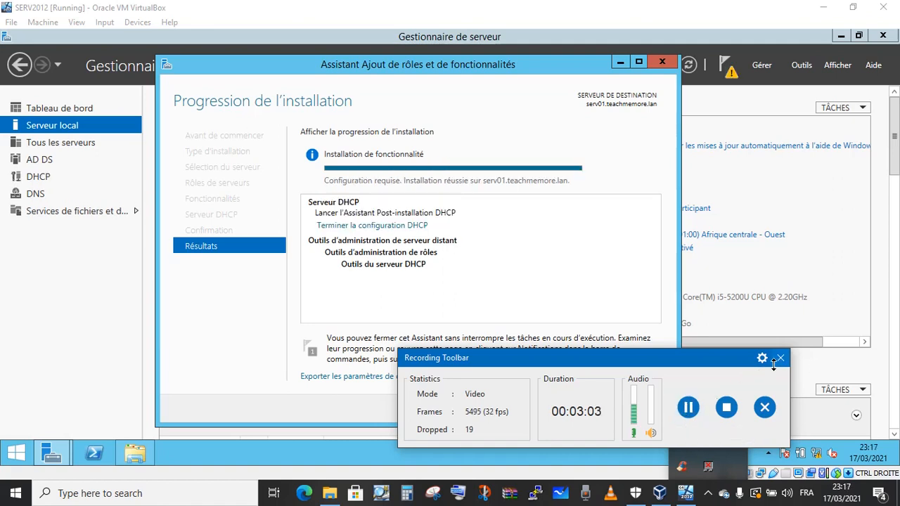
{"action": "left_click", "coordinate": [780, 358]}
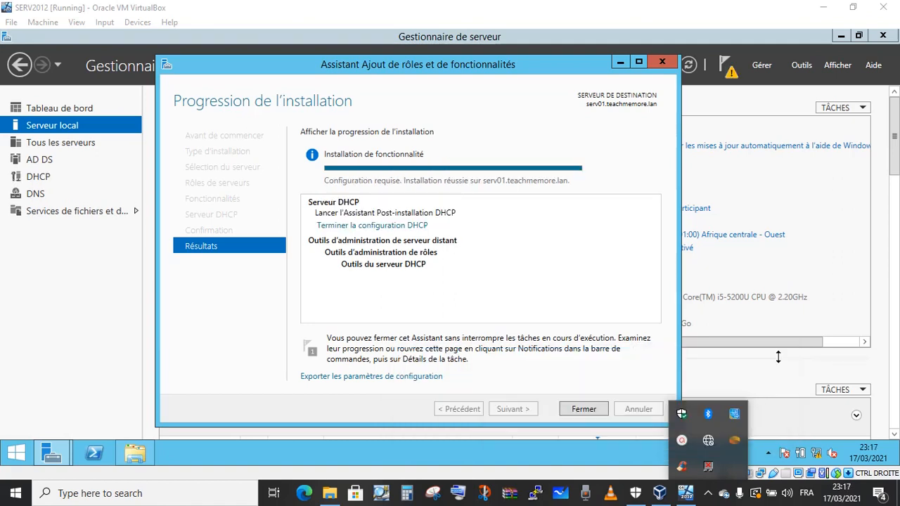
Step: Close the role installation wizard and complete the DHCP post-installation configuration, authorising the server with the TEACHMEMORE\Administrateur credentials
{"action": "left_click", "coordinate": [575, 426]}
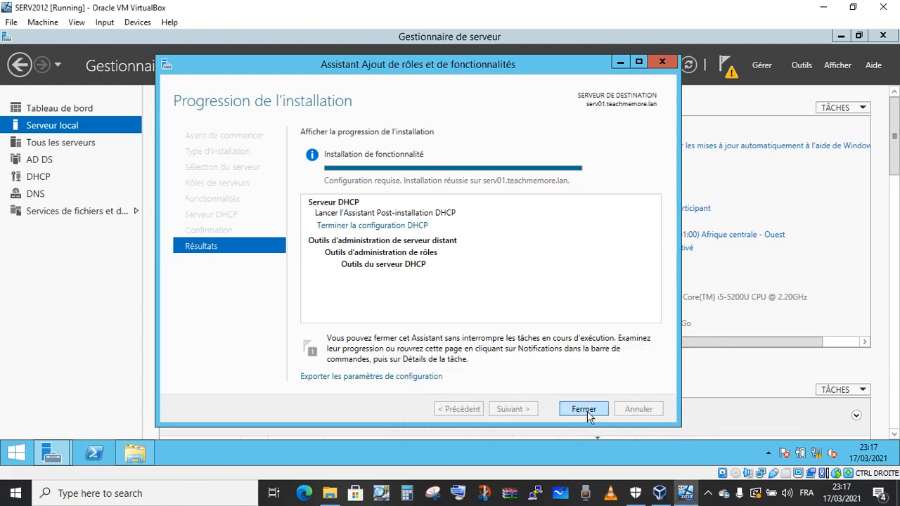
{"action": "left_click", "coordinate": [584, 409]}
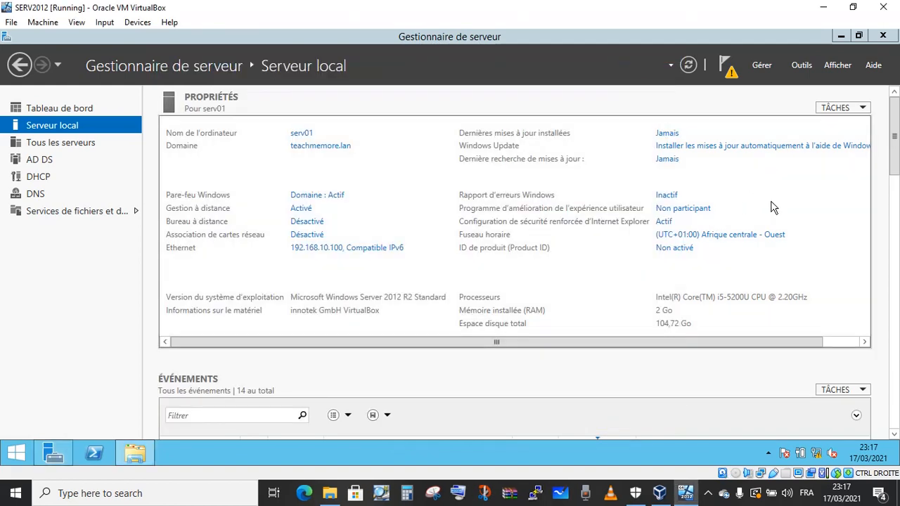
{"action": "left_click", "coordinate": [734, 73]}
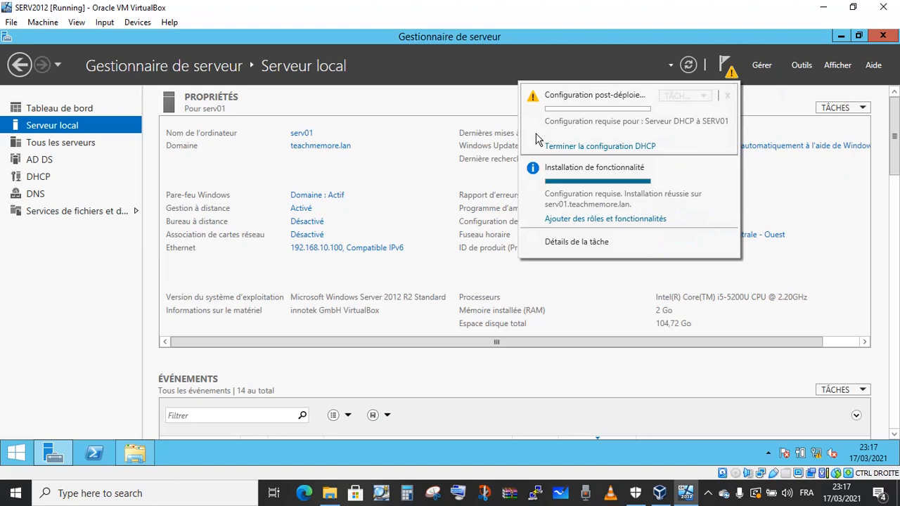
{"action": "left_click", "coordinate": [632, 147]}
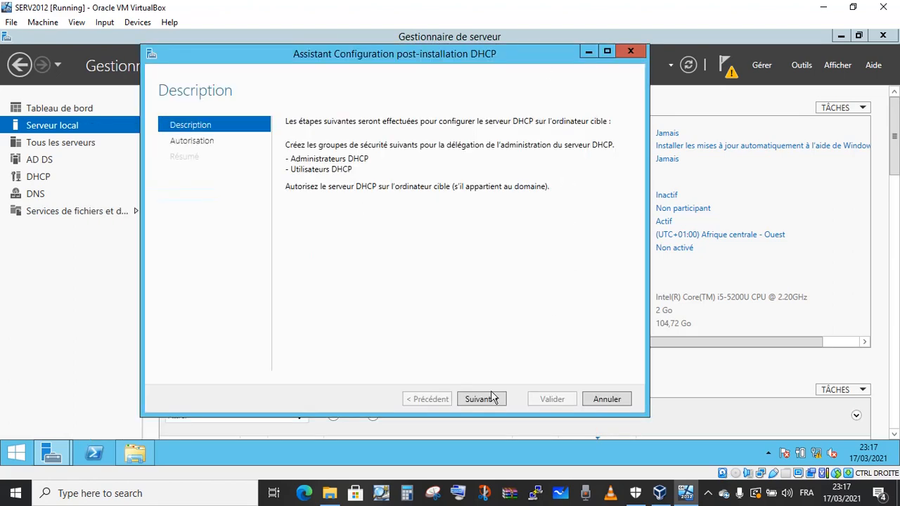
{"action": "left_click", "coordinate": [494, 404]}
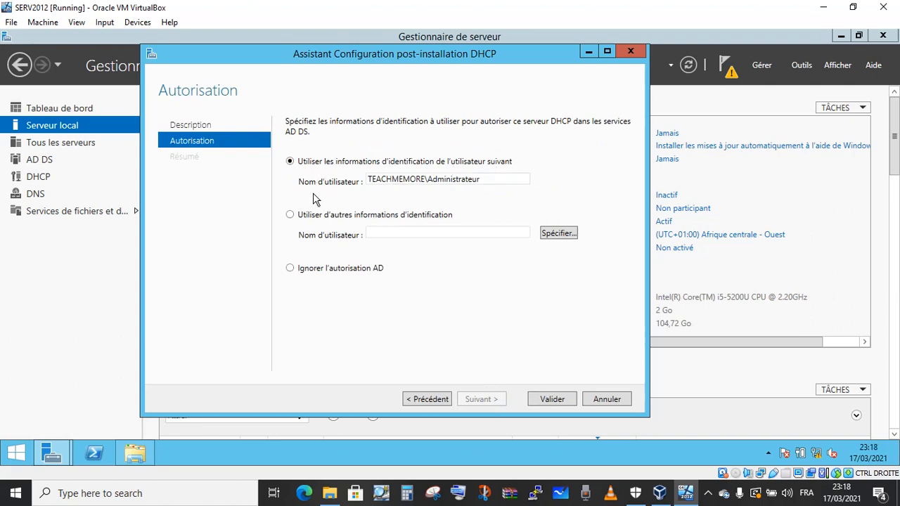
{"action": "left_click", "coordinate": [551, 398]}
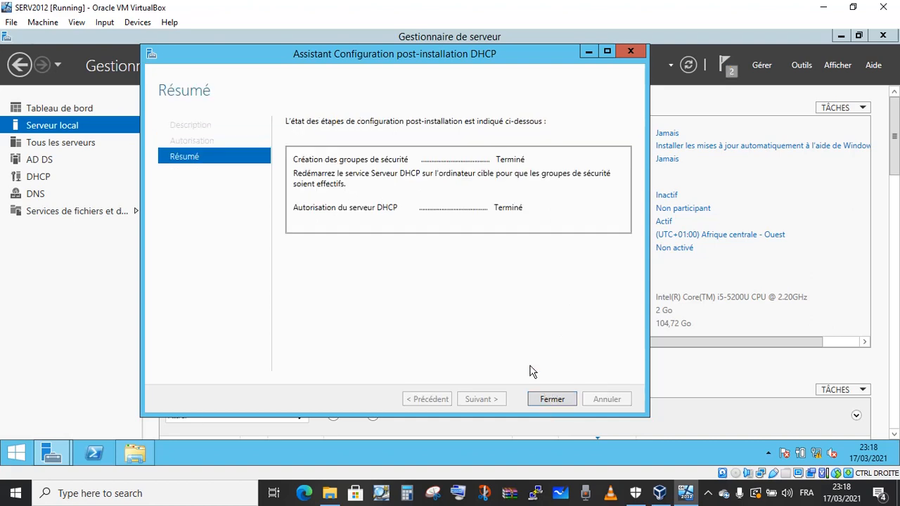
Step: Close the post-installation wizard, open the DHCP management console maximised and expand serv01.teachmemore.lan down to its IPv4 node
{"action": "left_click", "coordinate": [553, 400]}
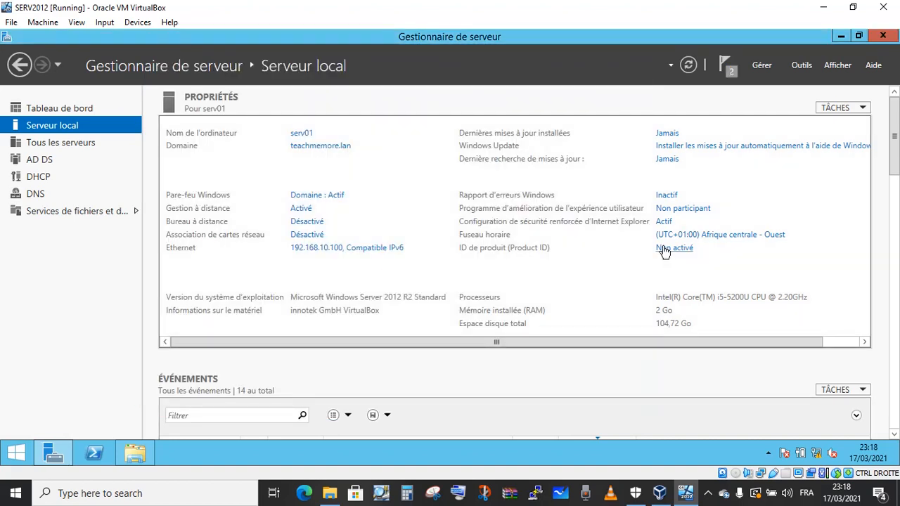
{"action": "left_click", "coordinate": [801, 65]}
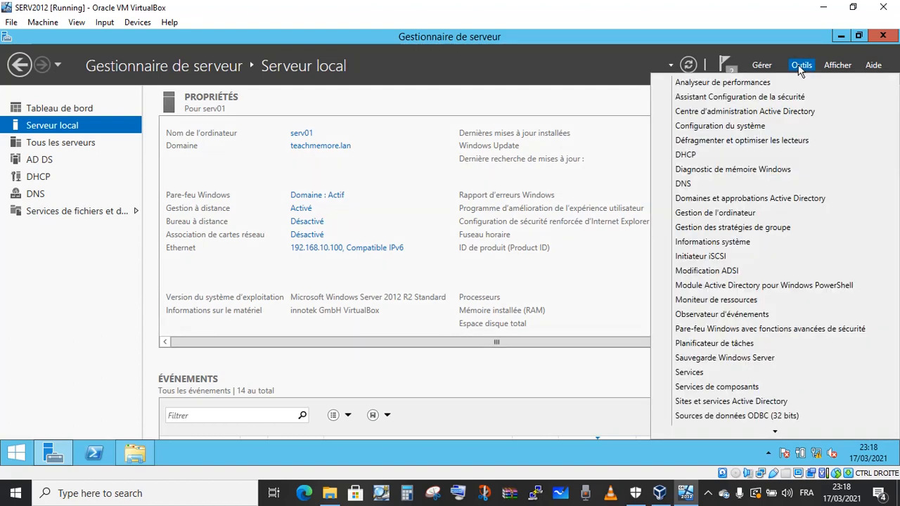
{"action": "left_click", "coordinate": [689, 153]}
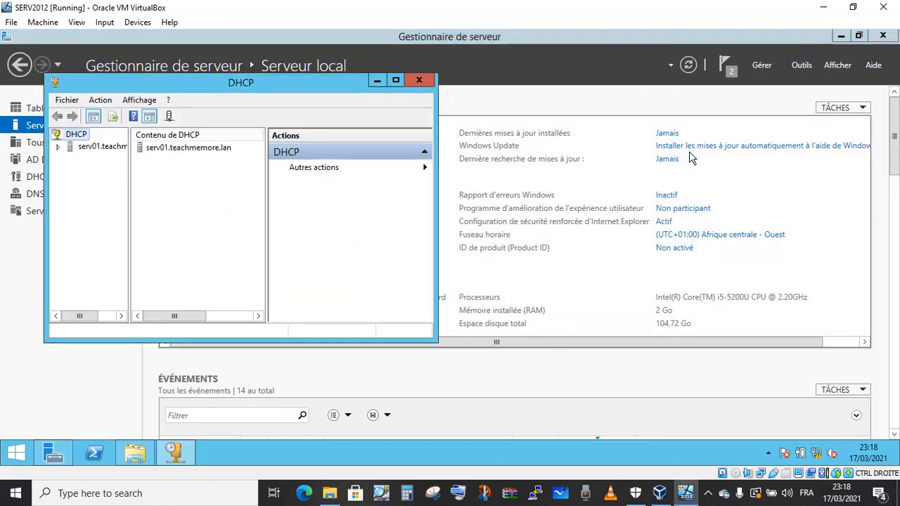
{"action": "left_click", "coordinate": [395, 81]}
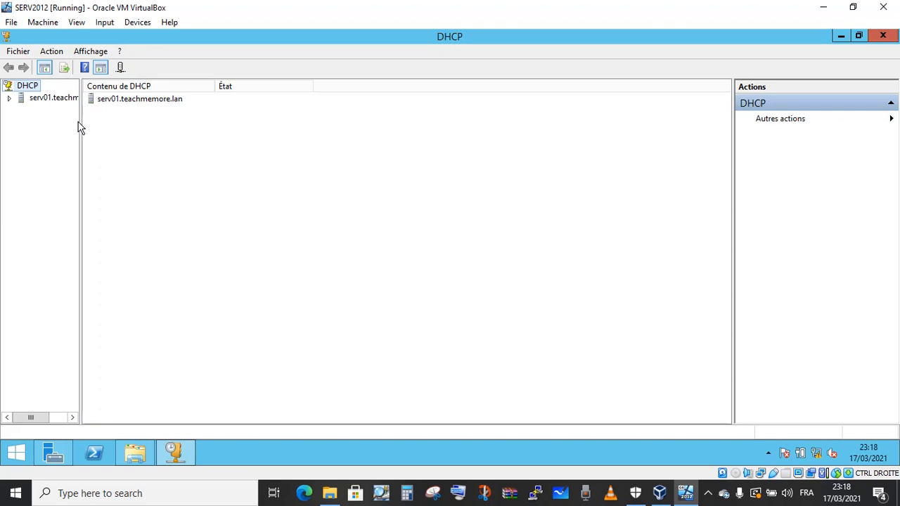
{"action": "left_click_drag", "start_coordinate": [81, 117], "coordinate": [133, 127]}
{"action": "left_click", "coordinate": [10, 98]}
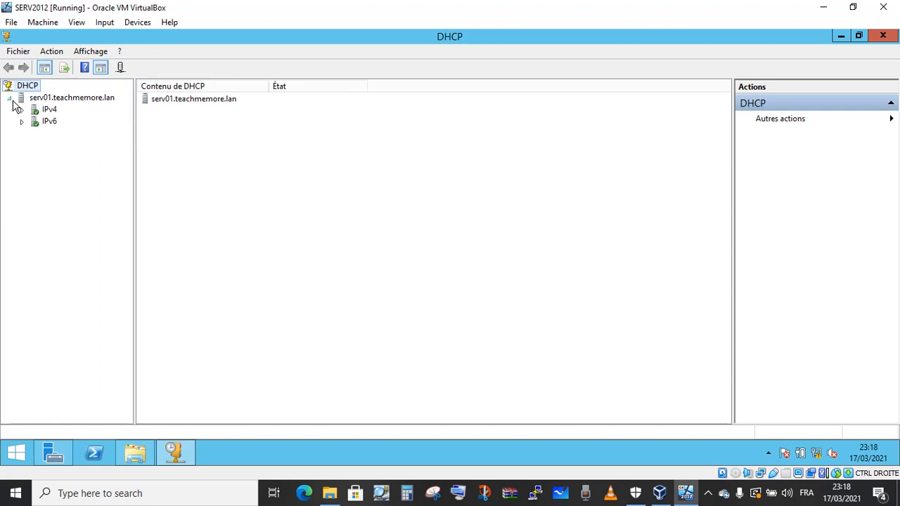
{"action": "left_click", "coordinate": [22, 110]}
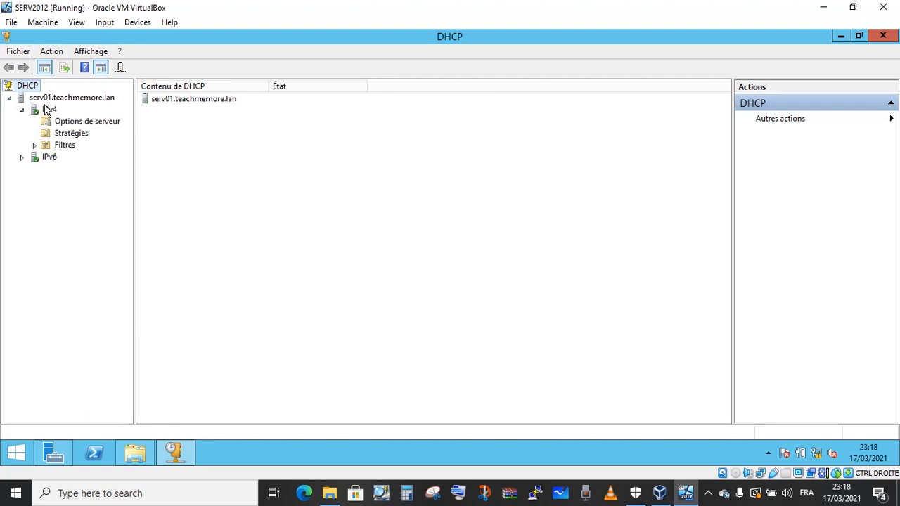
Step: Start a new scope under IPv4, name it 192.168.10.0/24 and advance to the IP address range page
{"action": "left_click", "coordinate": [48, 110]}
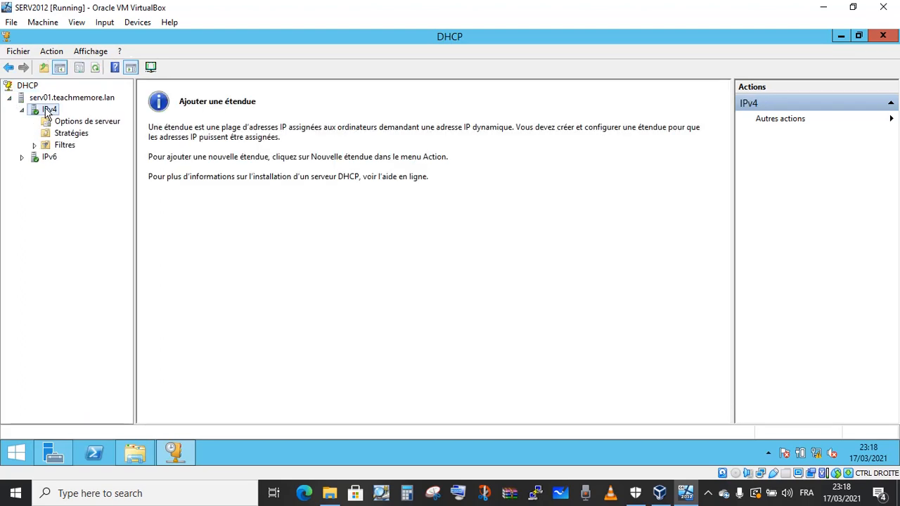
{"action": "right_click", "coordinate": [48, 113]}
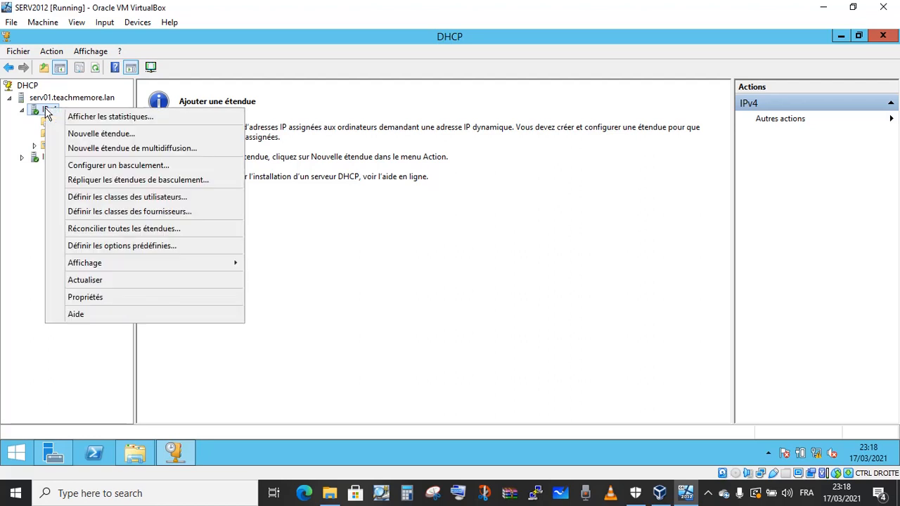
{"action": "left_click", "coordinate": [101, 135]}
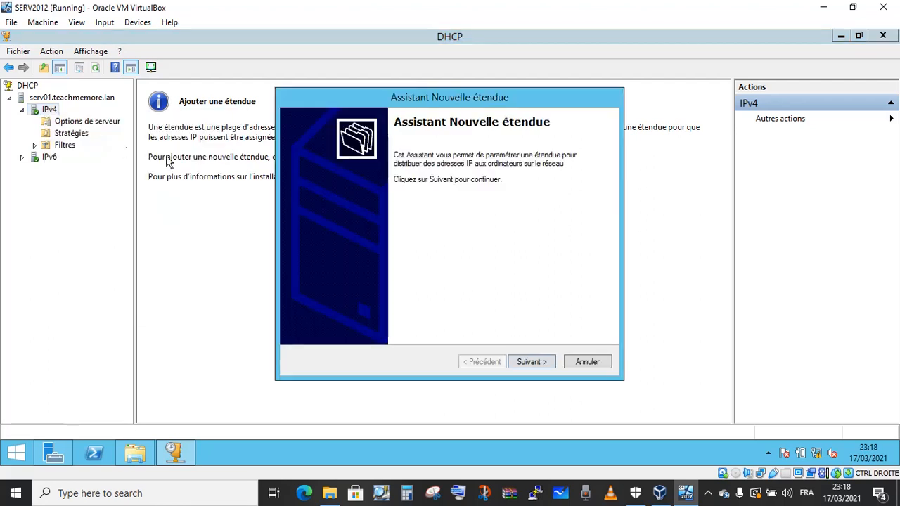
{"action": "left_click", "coordinate": [536, 360]}
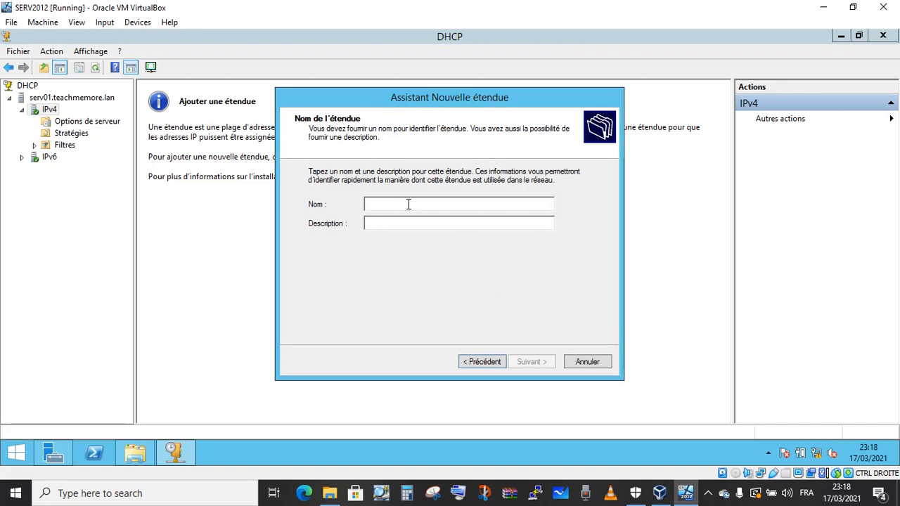
{"action": "type", "text": "192.168.10.0/24"}
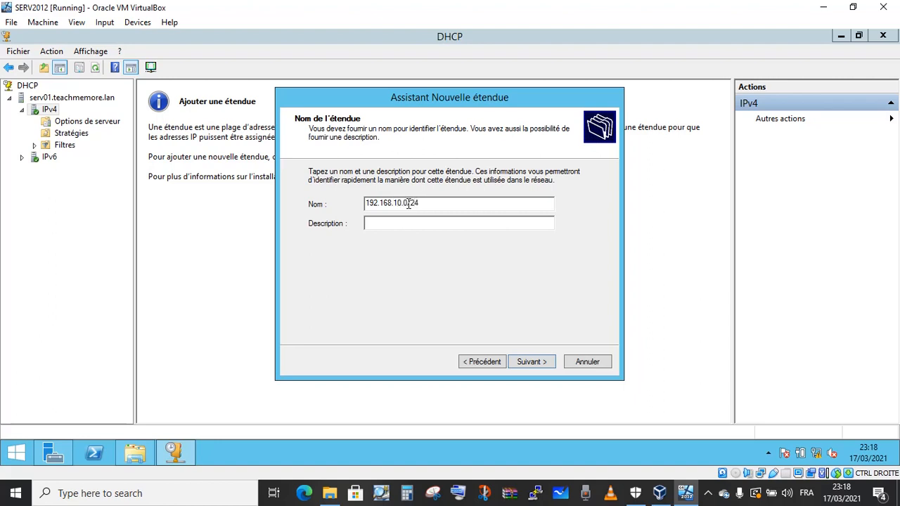
{"action": "left_click", "coordinate": [533, 362]}
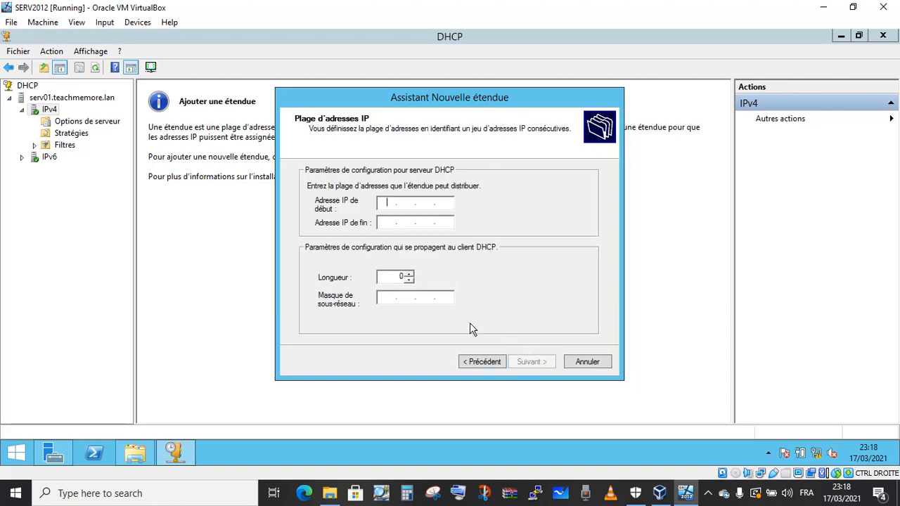
{"action": "left_click", "coordinate": [468, 363]}
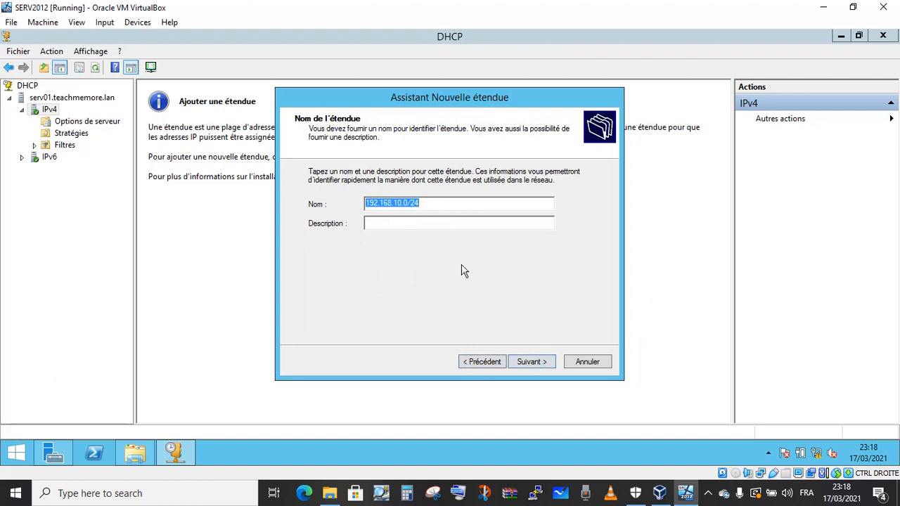
{"action": "left_click", "coordinate": [527, 361]}
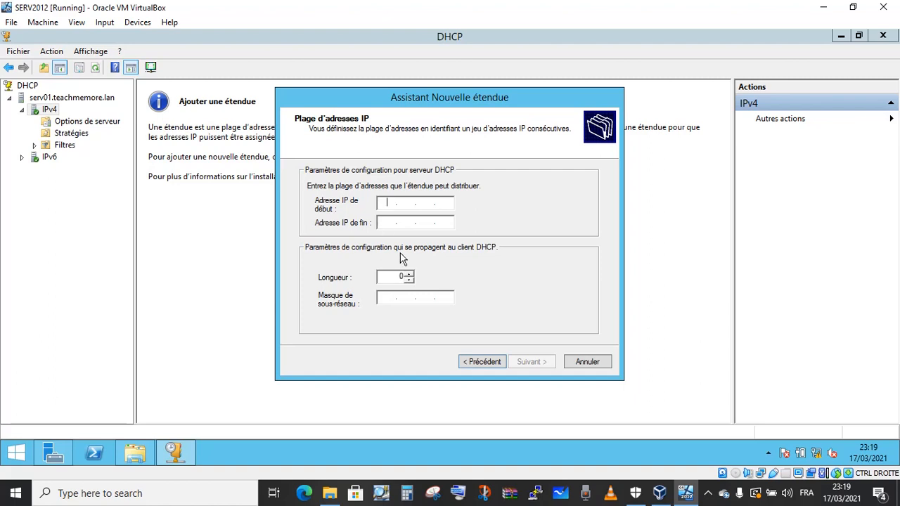
Step: Set the scope's address range from 192.168.10.1 to 192.168.10.254 and continue to the exclusions
{"action": "type", "text": "92 . 168 . 10 . 1"}
{"action": "left_click", "coordinate": [388, 223]}
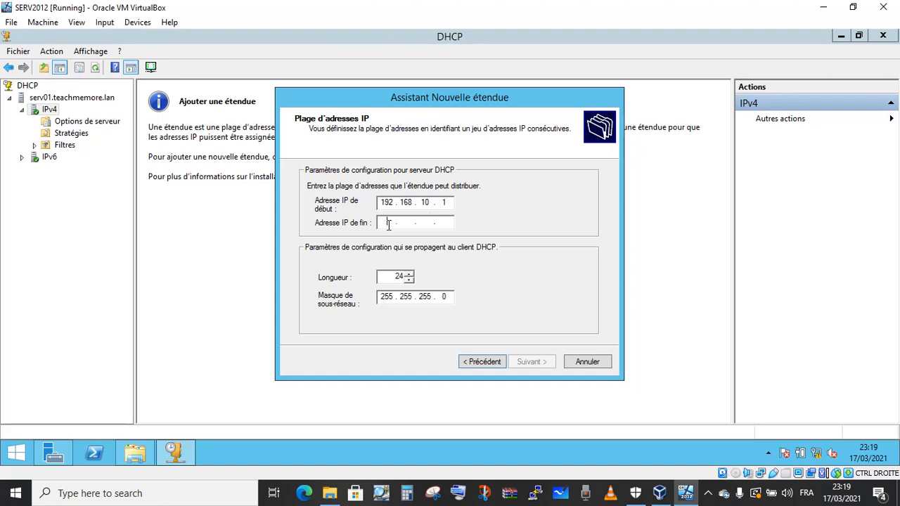
{"action": "type", "text": "192 . 168 . "}
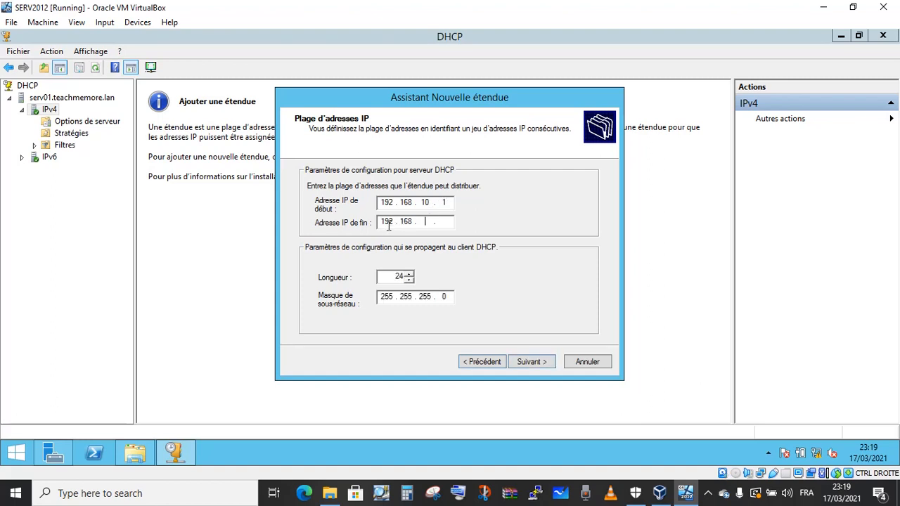
{"action": "type", "text": "10"}
{"action": "left_click", "coordinate": [448, 222]}
{"action": "type", "text": "254"}
{"action": "left_click", "coordinate": [526, 364]}
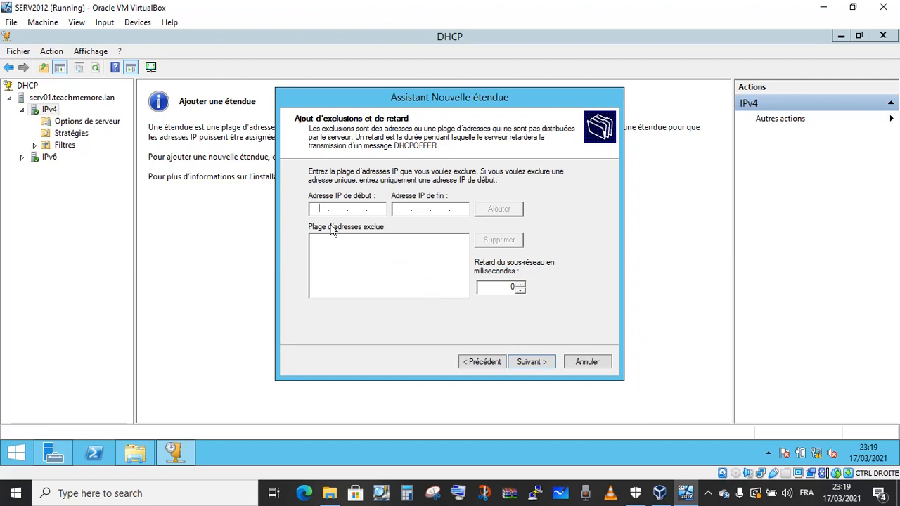
Step: Exclude the range 192.168.10.1 to 192.168.10.4 and the single address 192.168.10.100 from distribution
{"action": "type", "text": "192 . 168 . 10 . 1"}
{"action": "left_click", "coordinate": [398, 209]}
{"action": "type", "text": "192.168.10."}
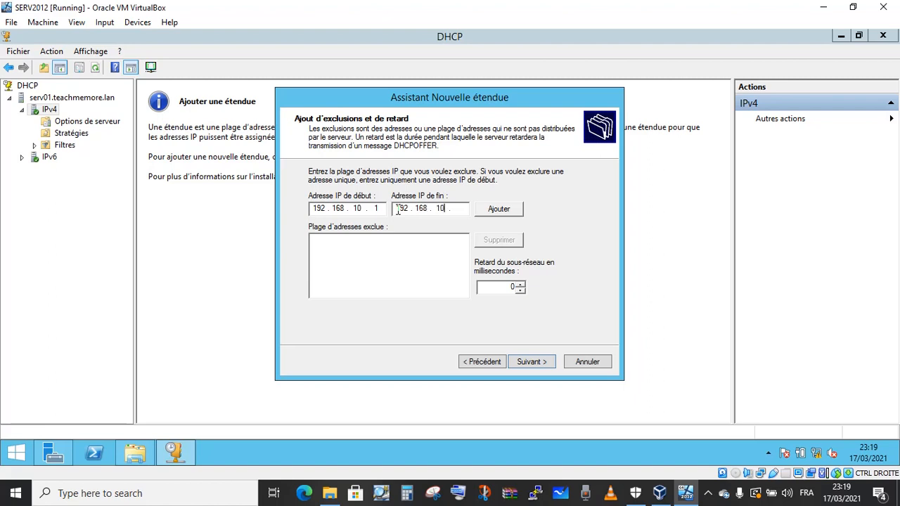
{"action": "type", "text": "4"}
{"action": "left_click", "coordinate": [493, 209]}
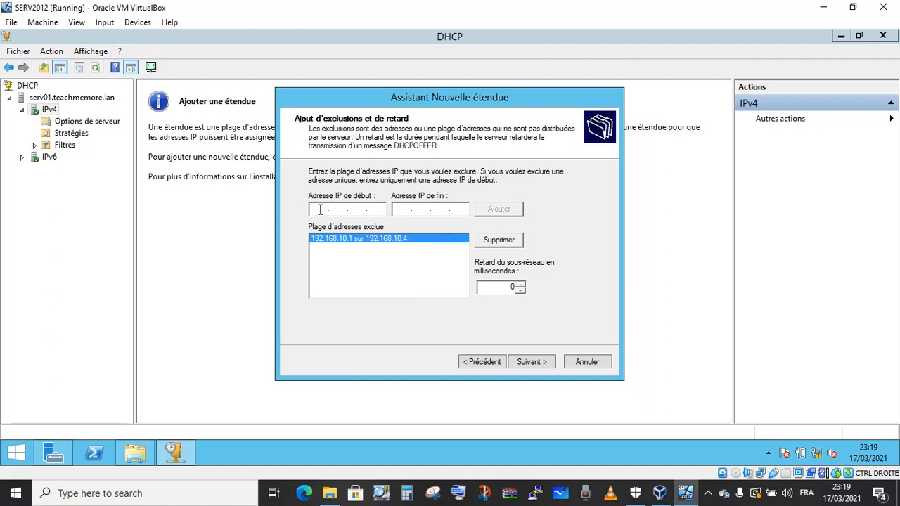
{"action": "type", "text": "192.168."}
{"action": "type", "text": "10 . 100"}
{"action": "left_click", "coordinate": [492, 209]}
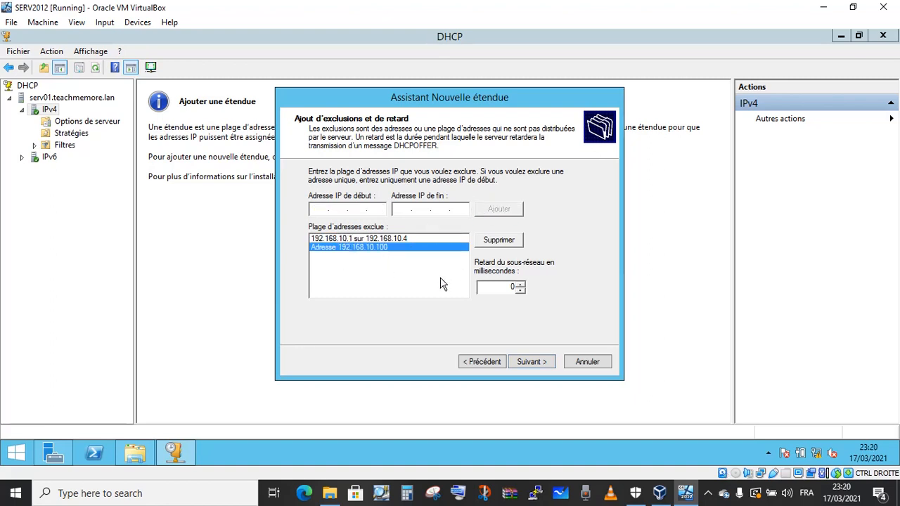
{"action": "left_click", "coordinate": [525, 362]}
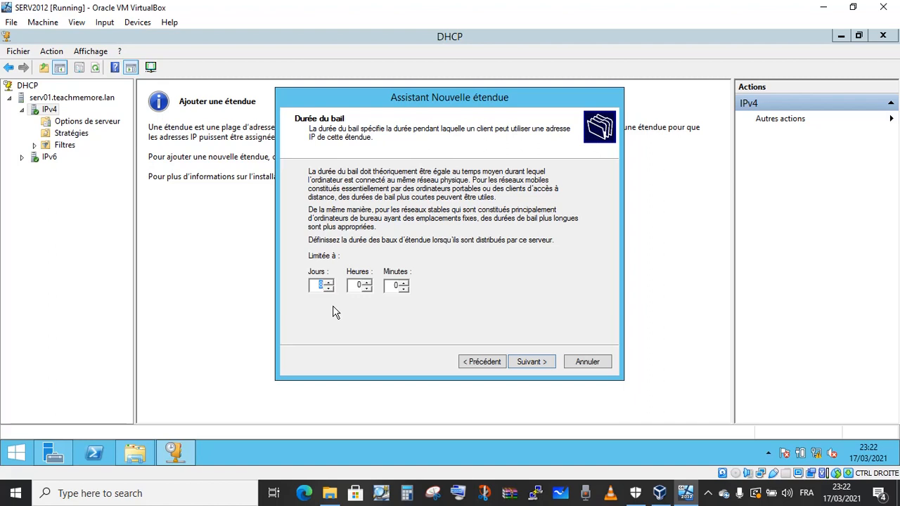
Step: Set the lease duration to 1 day and add 192.168.10.1 as the default gateway among the scope's DHCP options
{"action": "type", "text": "1"}
{"action": "left_click", "coordinate": [530, 362]}
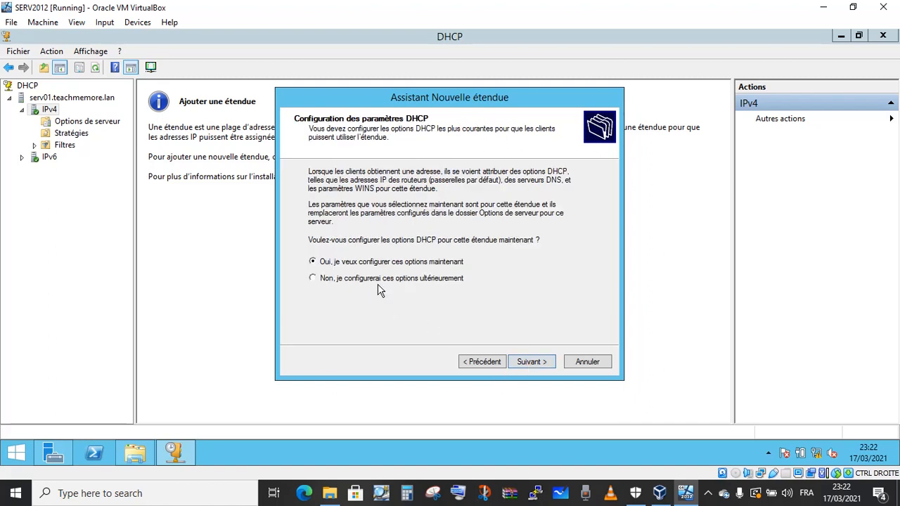
{"action": "left_click", "coordinate": [539, 363]}
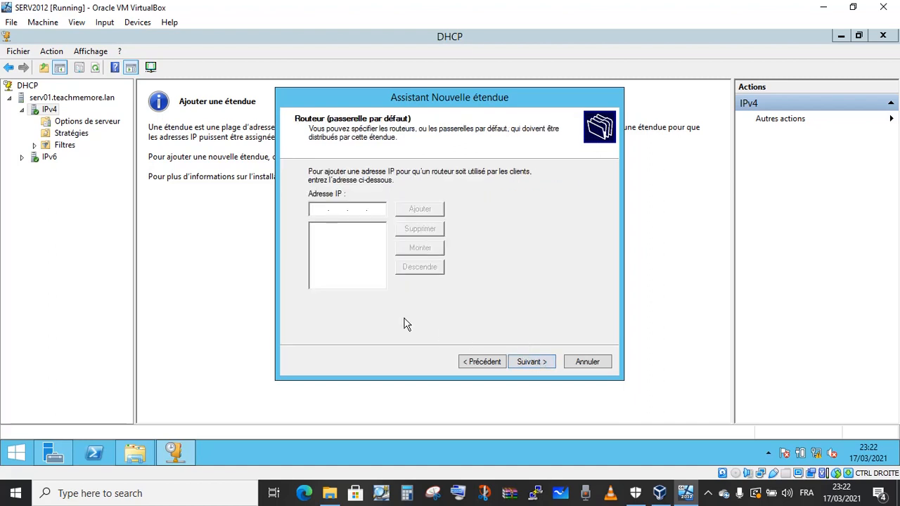
{"action": "type", "text": "192 . 168 . 10 . 1"}
{"action": "left_click", "coordinate": [422, 210]}
{"action": "left_click", "coordinate": [530, 362]}
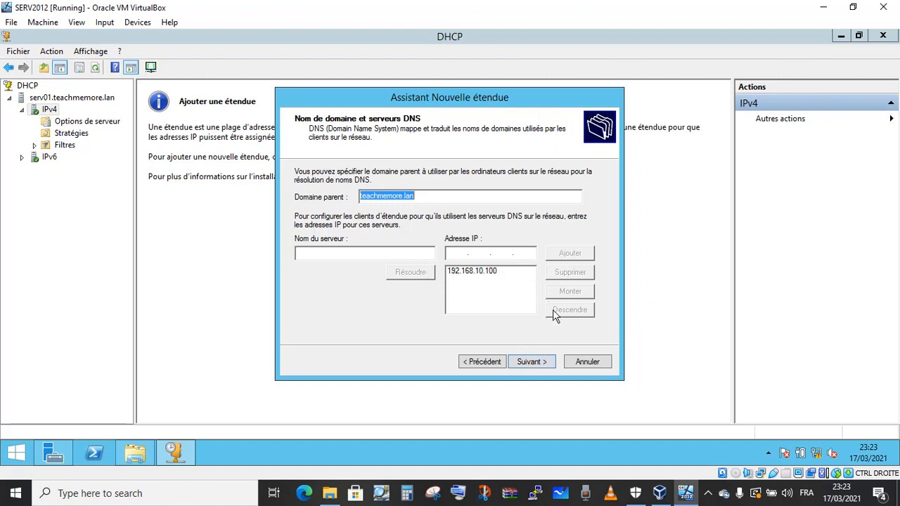
Step: Accept the teachmemore.lan DNS settings, skip the WINS servers, and finish the wizard with the scope activated immediately
{"action": "left_click", "coordinate": [539, 362]}
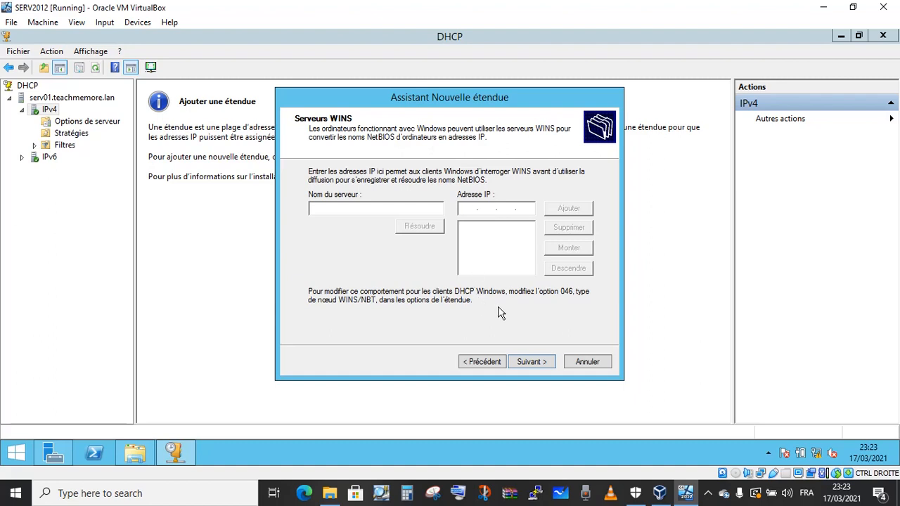
{"action": "left_click", "coordinate": [543, 363]}
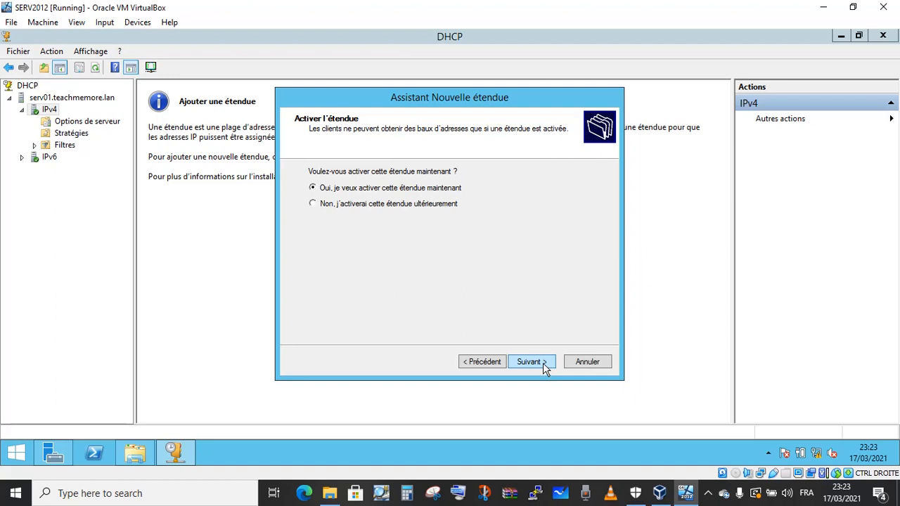
{"action": "left_click", "coordinate": [543, 363]}
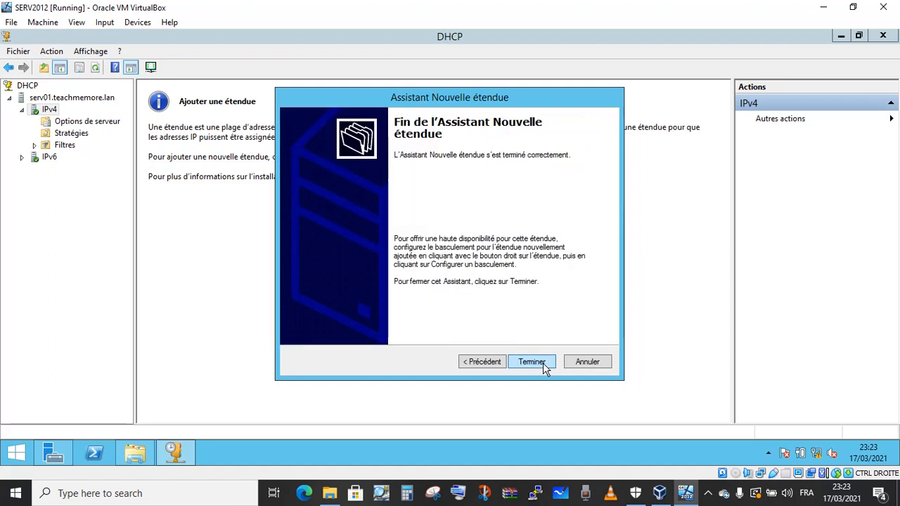
{"action": "left_click", "coordinate": [542, 363]}
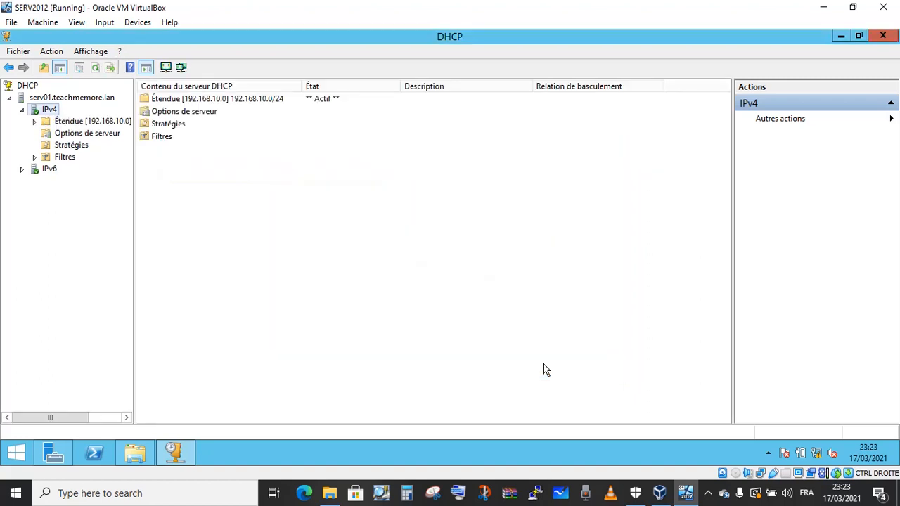
Step: Expand the new scope and examine its address pool, then return to the IPv4 overview
{"action": "left_click", "coordinate": [148, 114]}
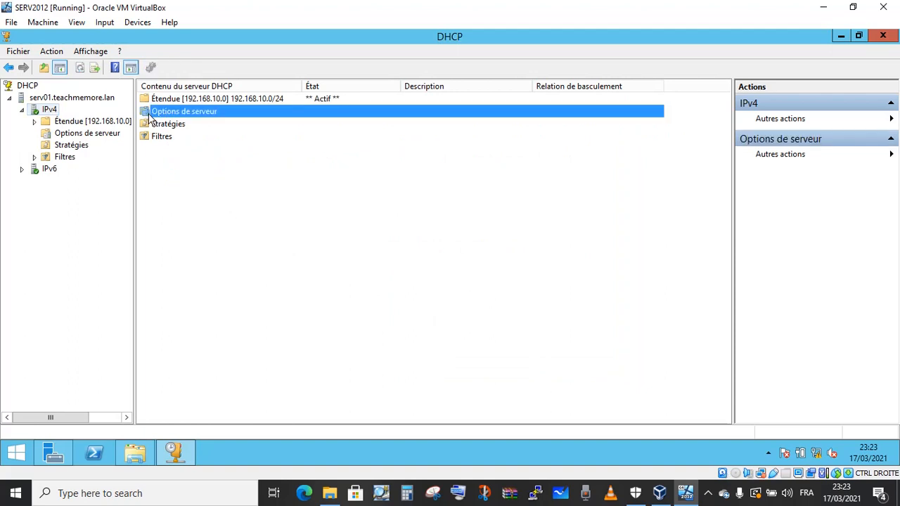
{"action": "left_click", "coordinate": [44, 122]}
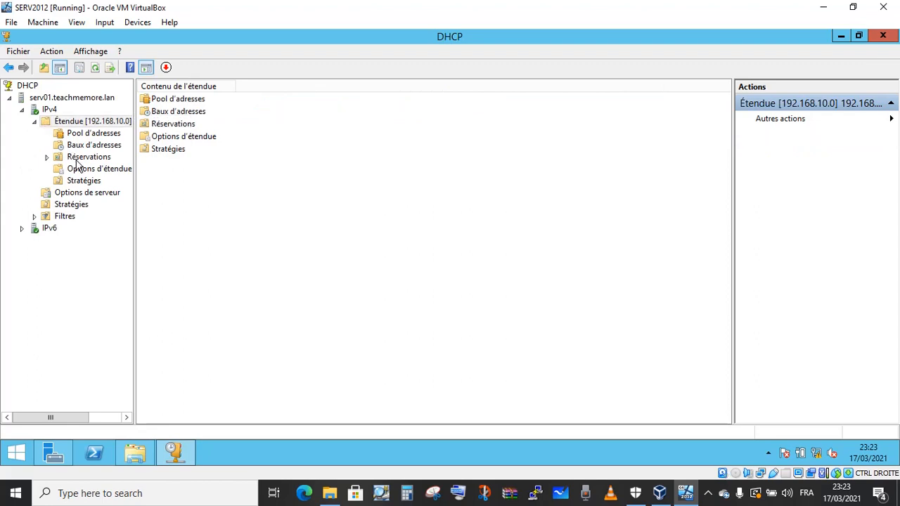
{"action": "left_click", "coordinate": [86, 134]}
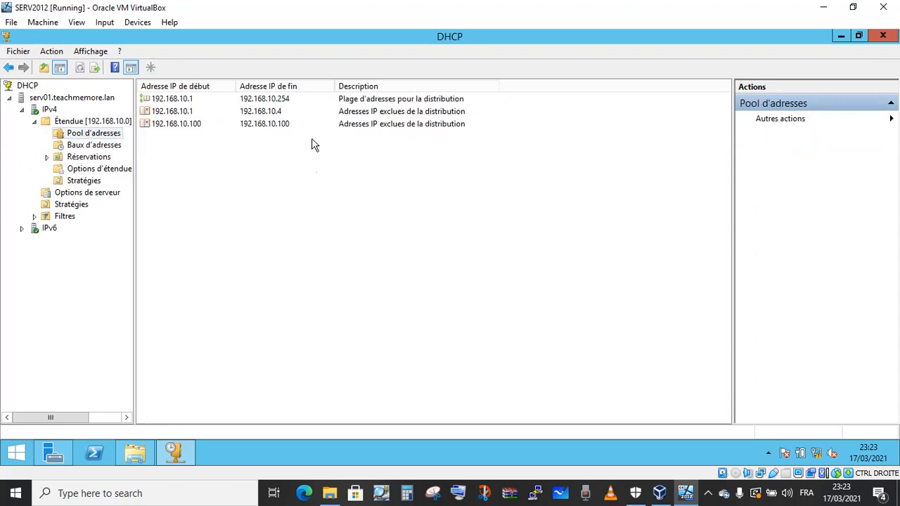
{"action": "left_click", "coordinate": [55, 109]}
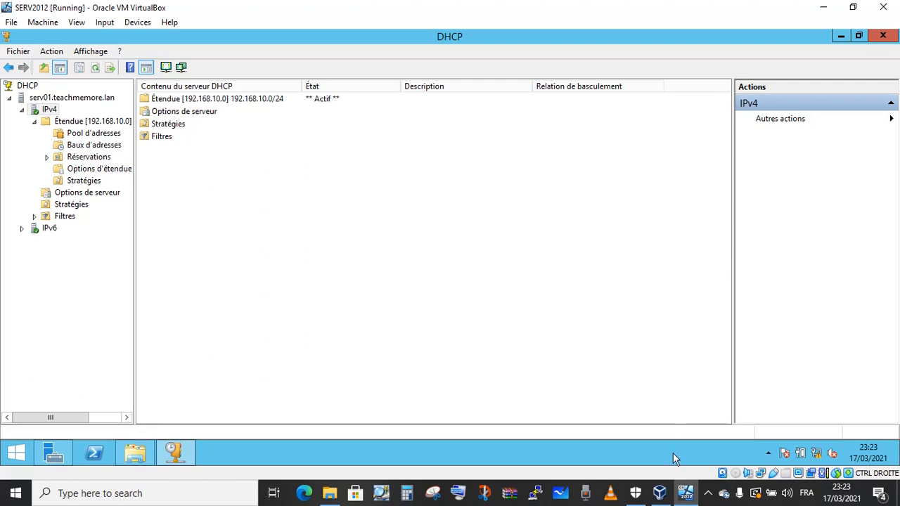
{"action": "left_click", "coordinate": [659, 493]}
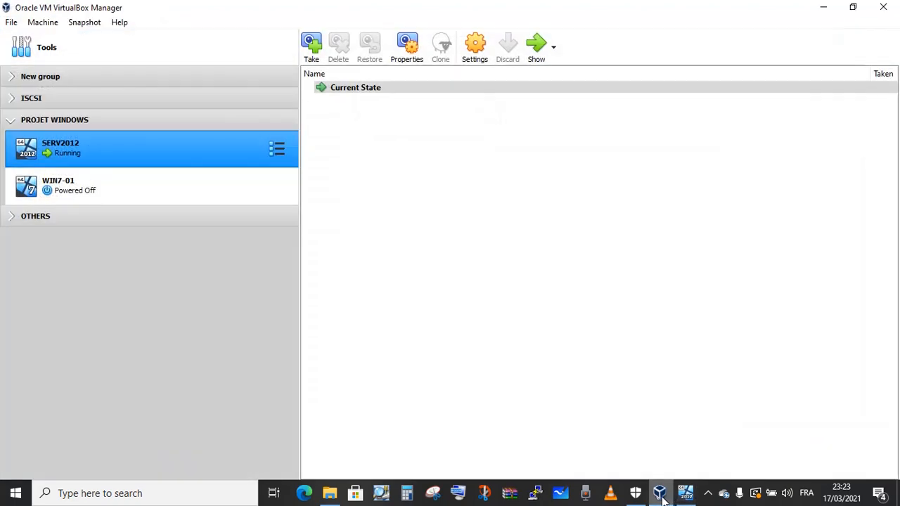
{"action": "left_click", "coordinate": [98, 192]}
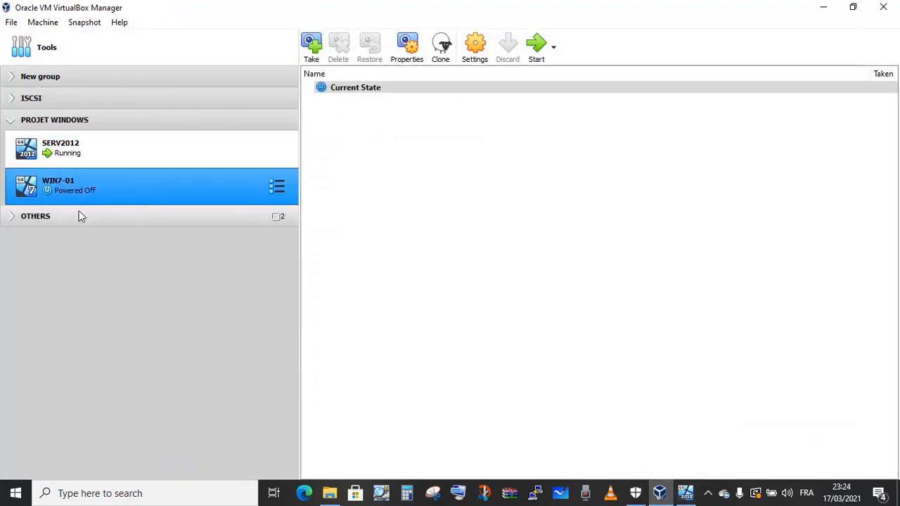
{"action": "left_click", "coordinate": [119, 157]}
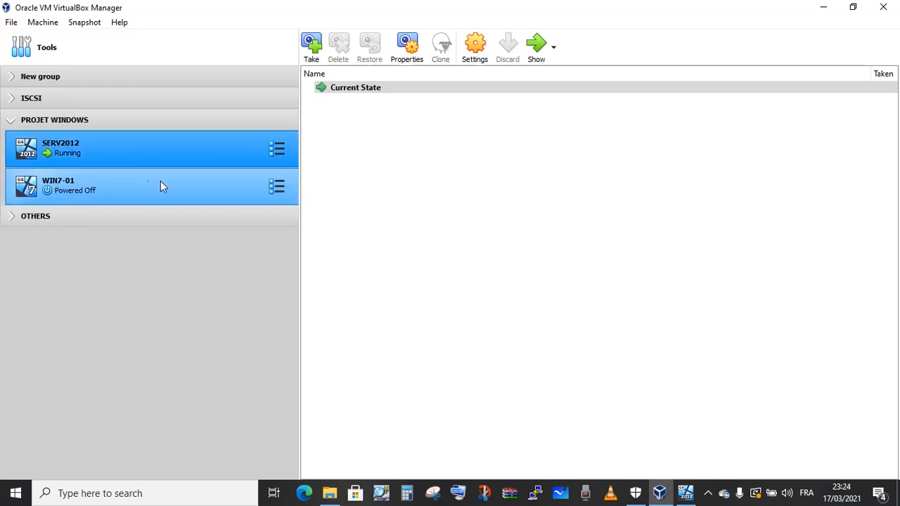
{"action": "left_click", "coordinate": [175, 197]}
{"action": "left_click", "coordinate": [163, 160]}
{"action": "left_click", "coordinate": [171, 190]}
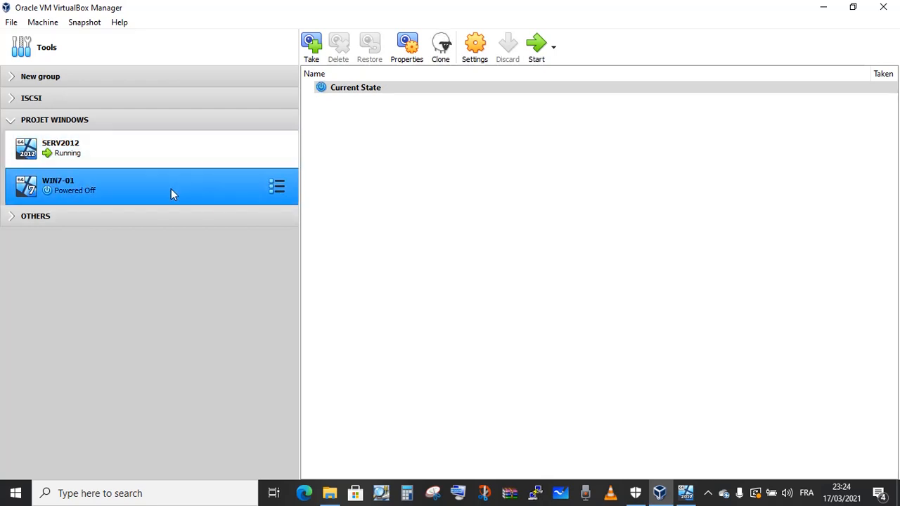
{"action": "left_click", "coordinate": [170, 159]}
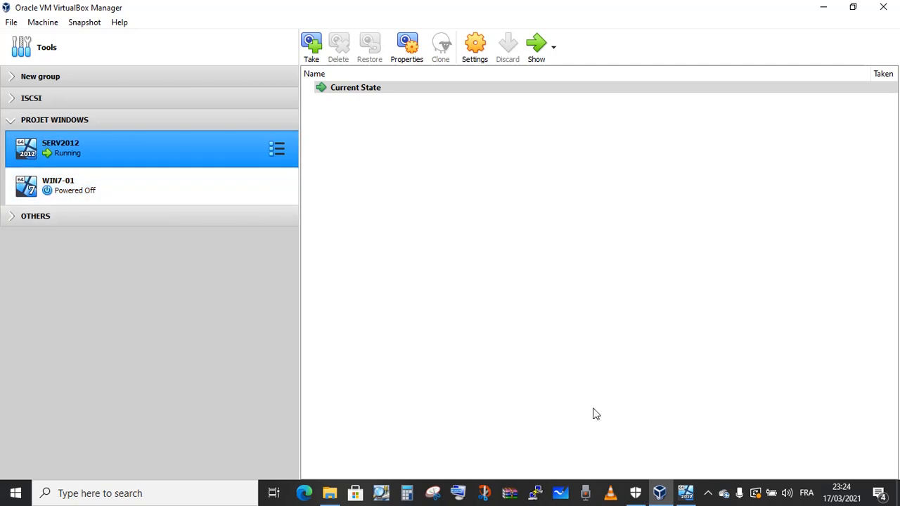
{"action": "left_click", "coordinate": [683, 495]}
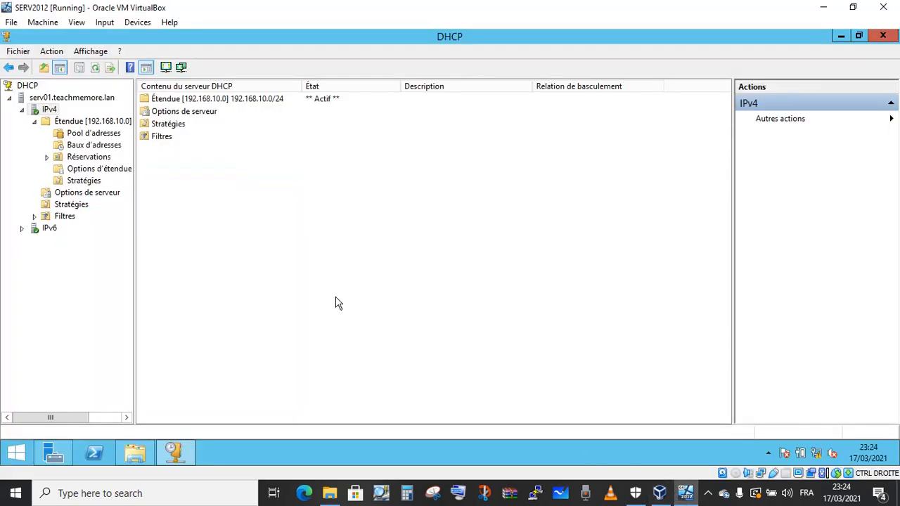
Step: Attach Adapter 1 of the SERV2012 machine to the internal network intnet with promiscuous mode set to Allow VMs
{"action": "left_click", "coordinate": [139, 23]}
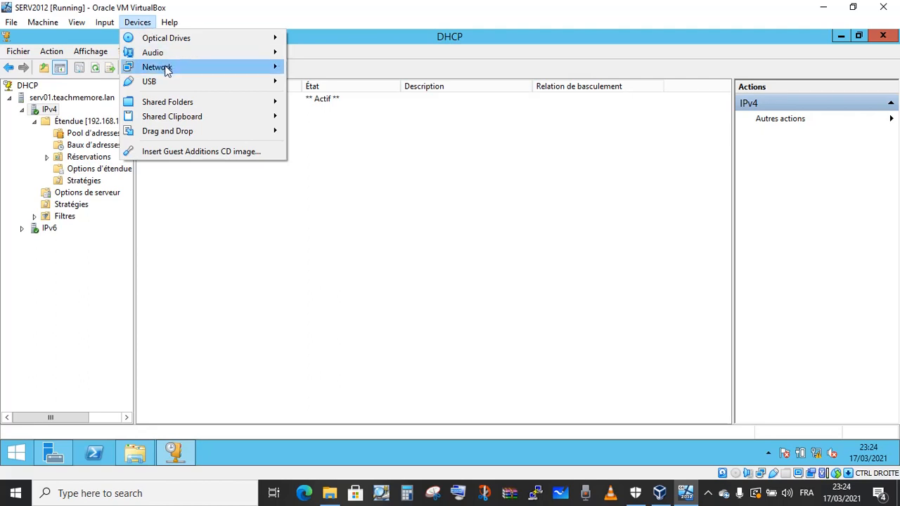
{"action": "mouse_move", "coordinate": [167, 68]}
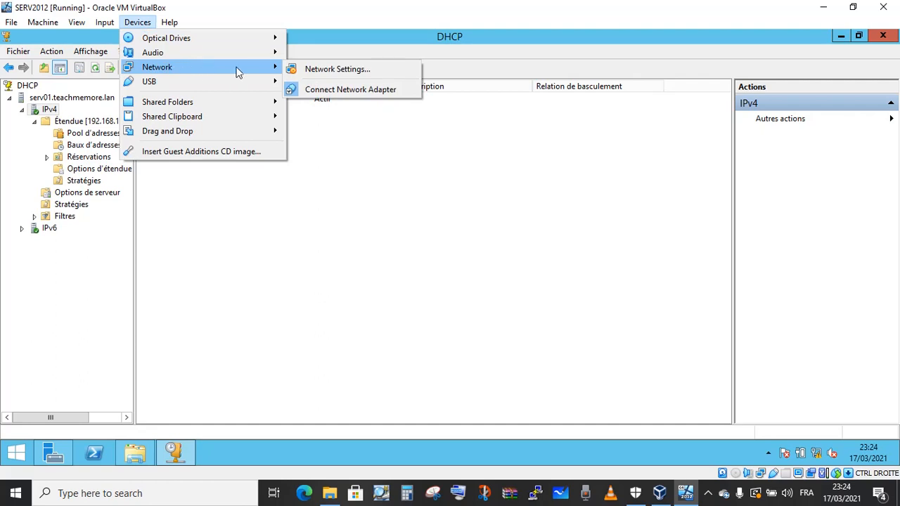
{"action": "left_click", "coordinate": [318, 71]}
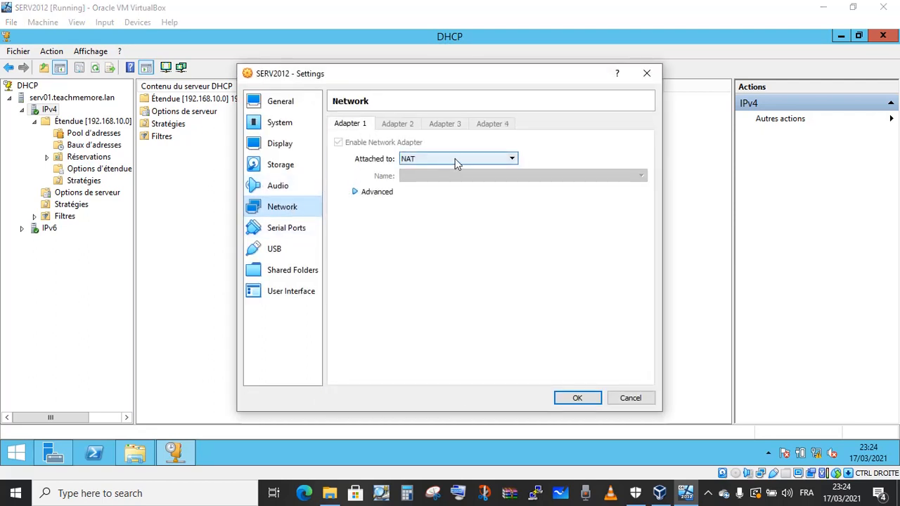
{"action": "left_click", "coordinate": [455, 162]}
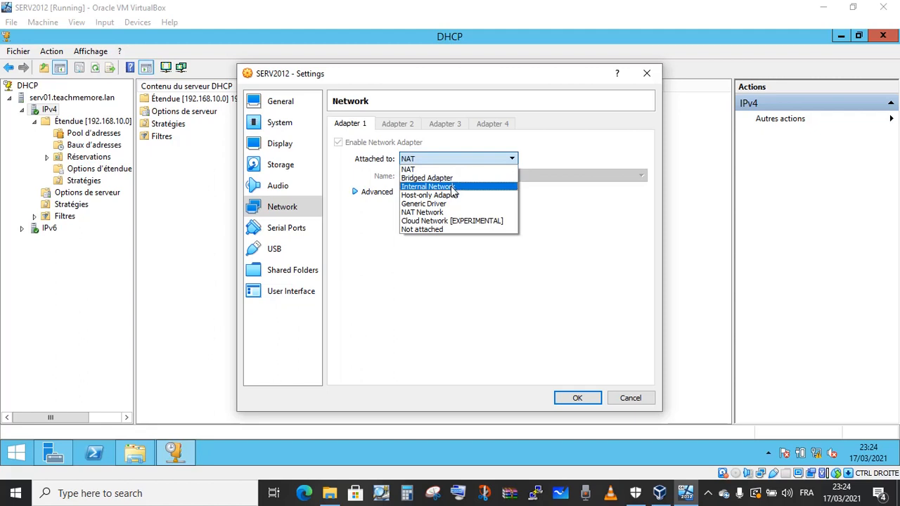
{"action": "left_click", "coordinate": [453, 187]}
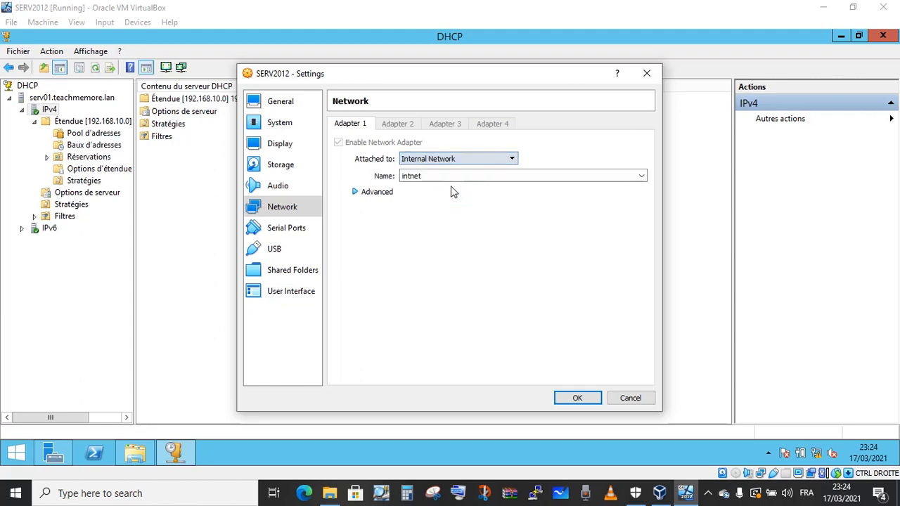
{"action": "left_click", "coordinate": [365, 197]}
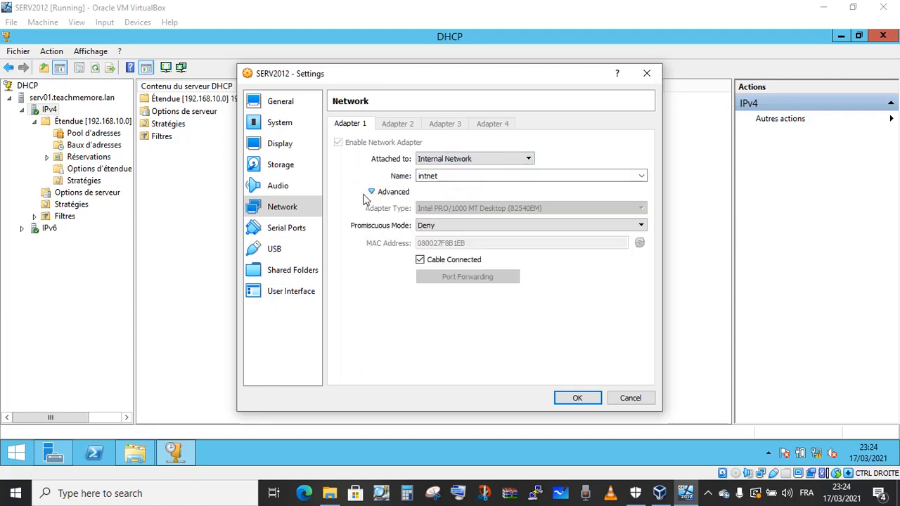
{"action": "left_click", "coordinate": [441, 226]}
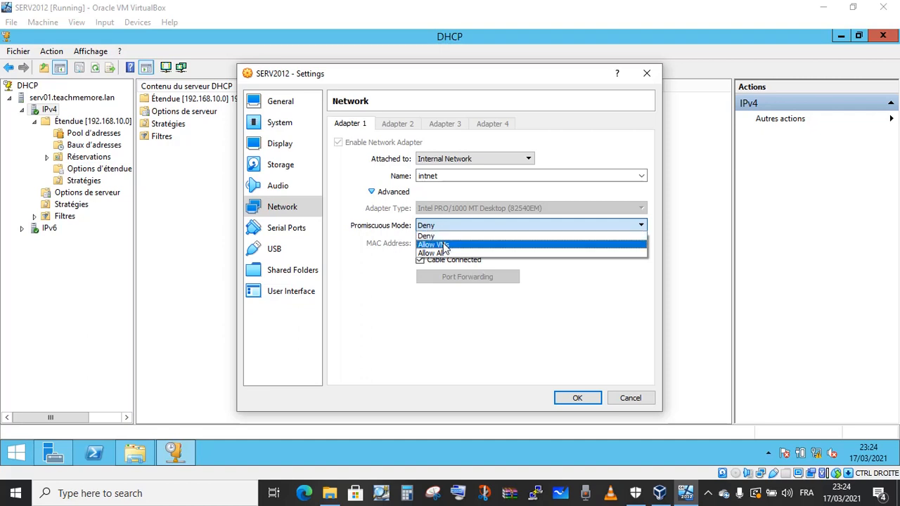
{"action": "left_click", "coordinate": [444, 245]}
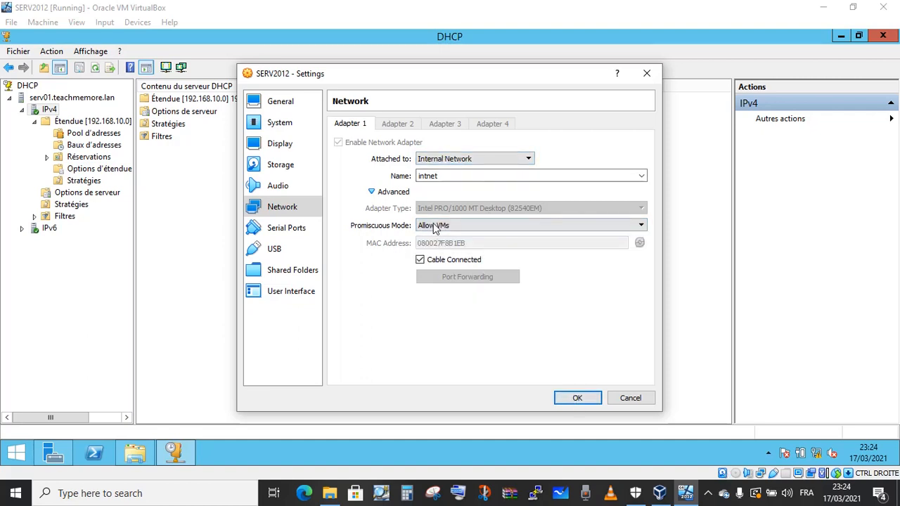
{"action": "left_click", "coordinate": [583, 398]}
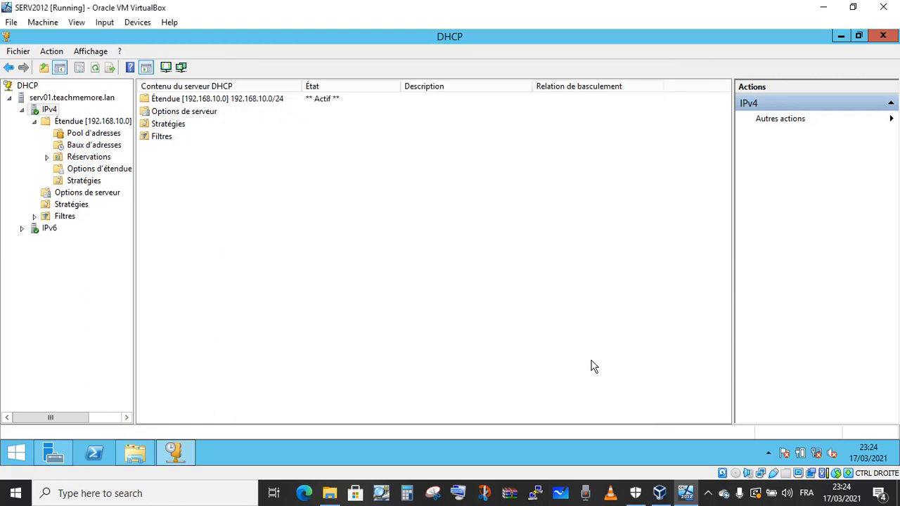
Step: Switch to VirtualBox Manager and attach Adapter 1 of the WIN7-01 machine to the Internal Network
{"action": "left_click", "coordinate": [659, 493]}
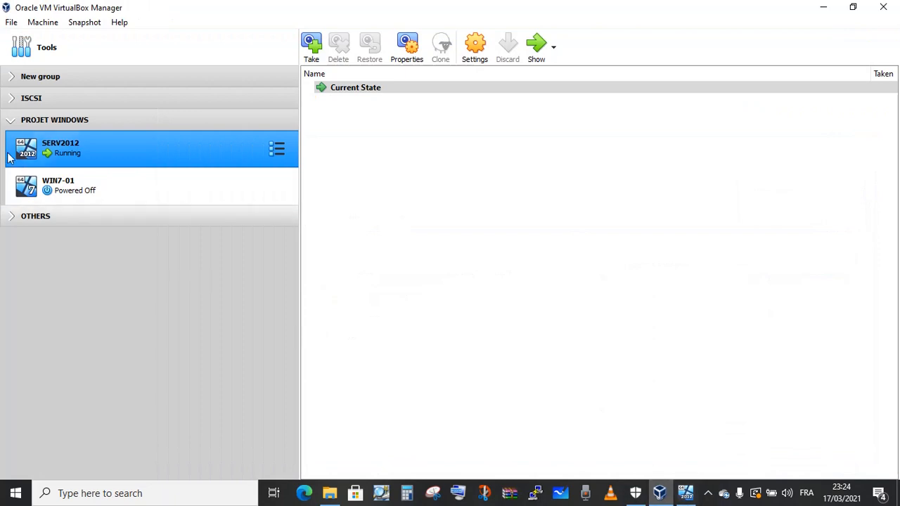
{"action": "left_click", "coordinate": [75, 185]}
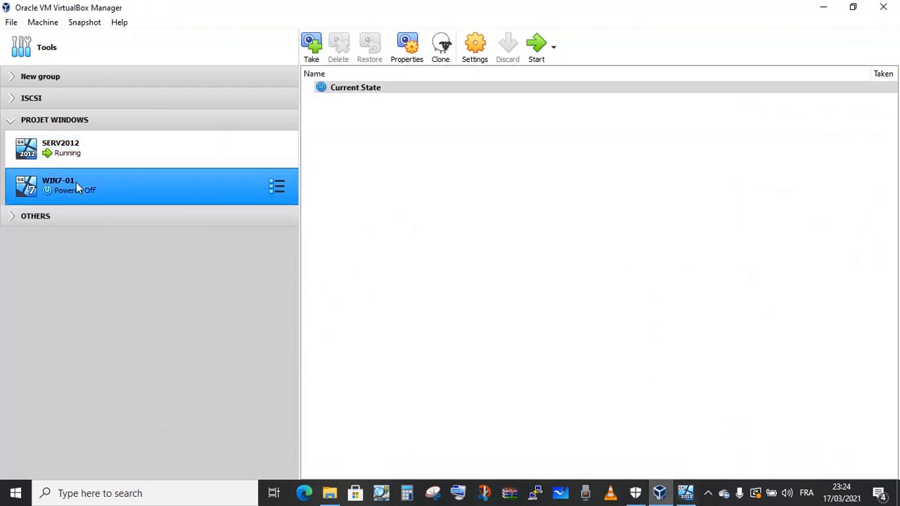
{"action": "left_click", "coordinate": [469, 49]}
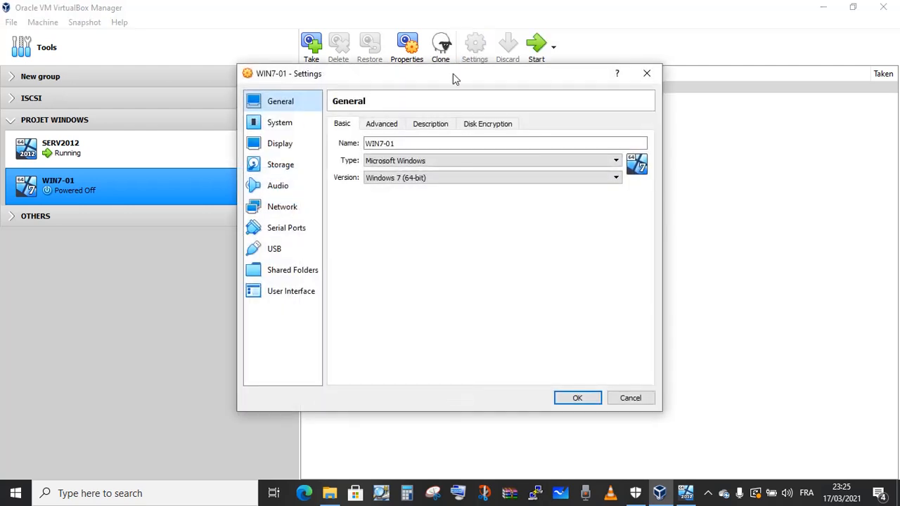
{"action": "left_click", "coordinate": [287, 208]}
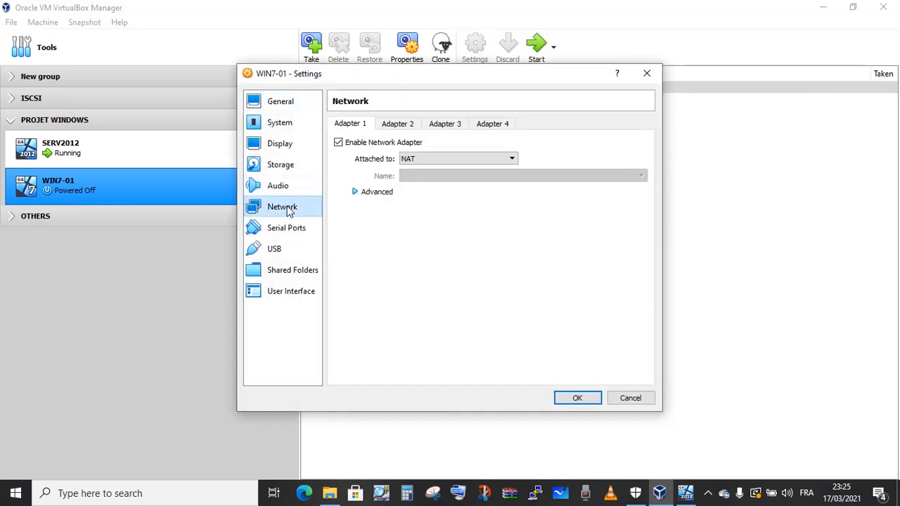
{"action": "left_click", "coordinate": [413, 159]}
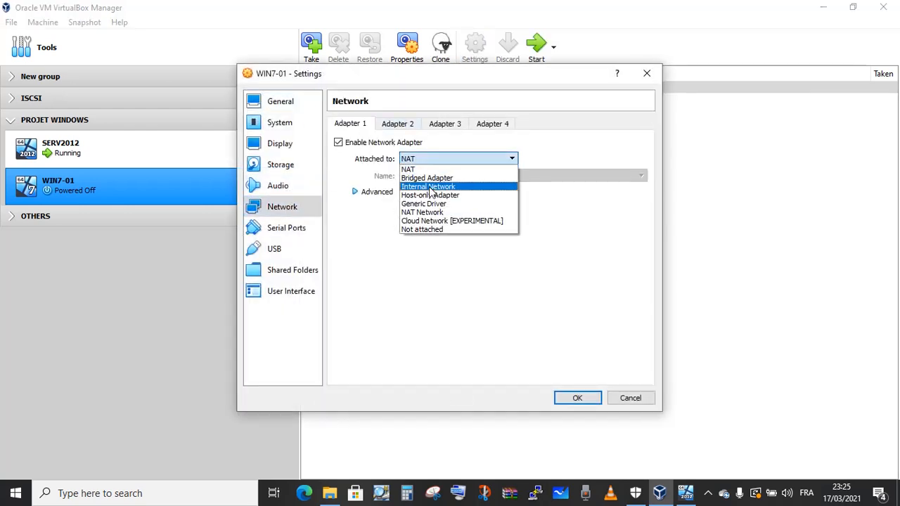
{"action": "left_click", "coordinate": [430, 187]}
Step: Set the promiscuous mode of WIN7-01's adapter to Allow VMs, save the settings, and start the machine
{"action": "left_click", "coordinate": [366, 196]}
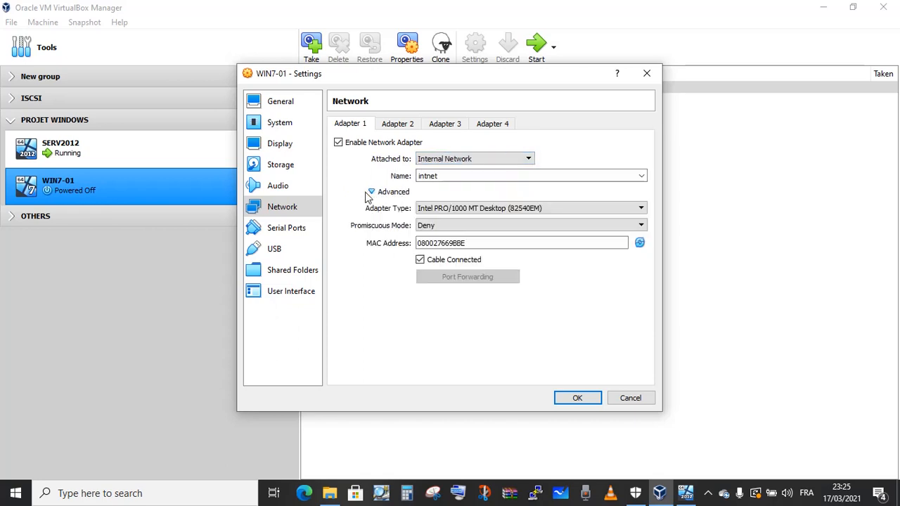
{"action": "left_click", "coordinate": [450, 226]}
{"action": "left_click", "coordinate": [447, 243]}
{"action": "left_click", "coordinate": [588, 398]}
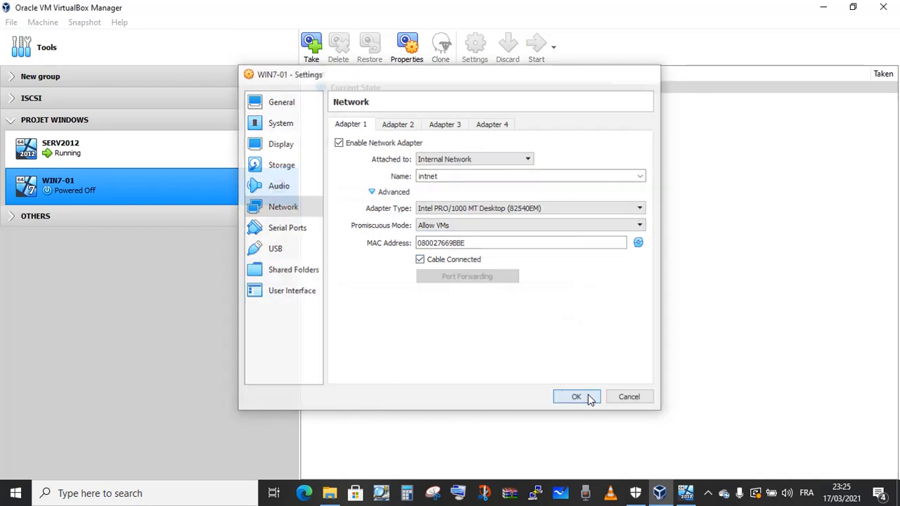
{"action": "double_click", "coordinate": [85, 182]}
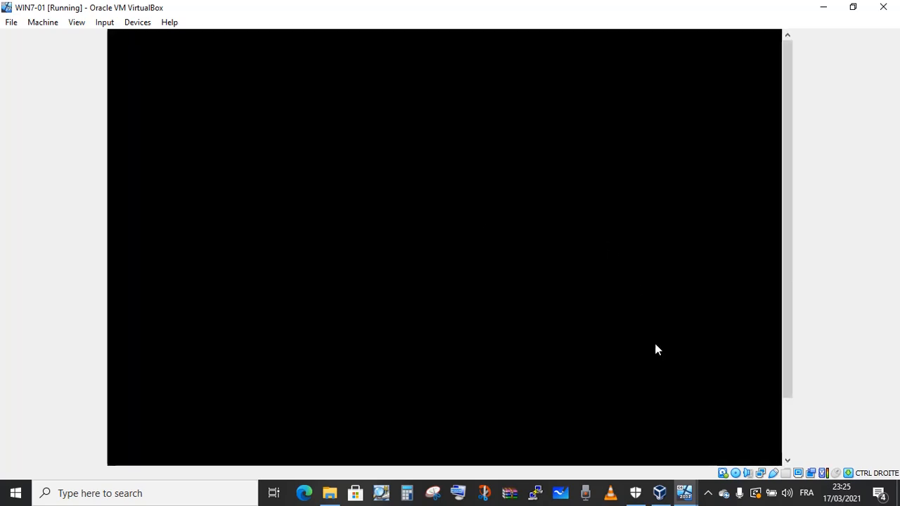
{"action": "left_click", "coordinate": [708, 493]}
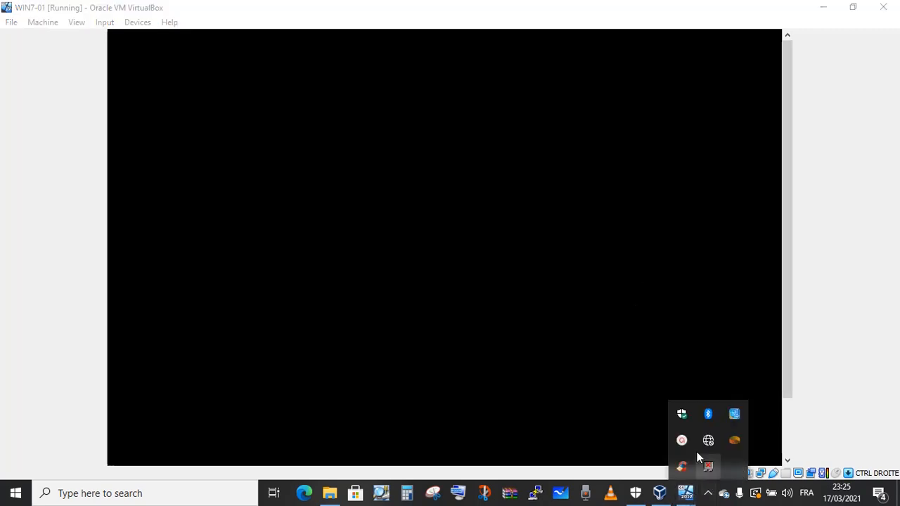
{"action": "left_click", "coordinate": [681, 440]}
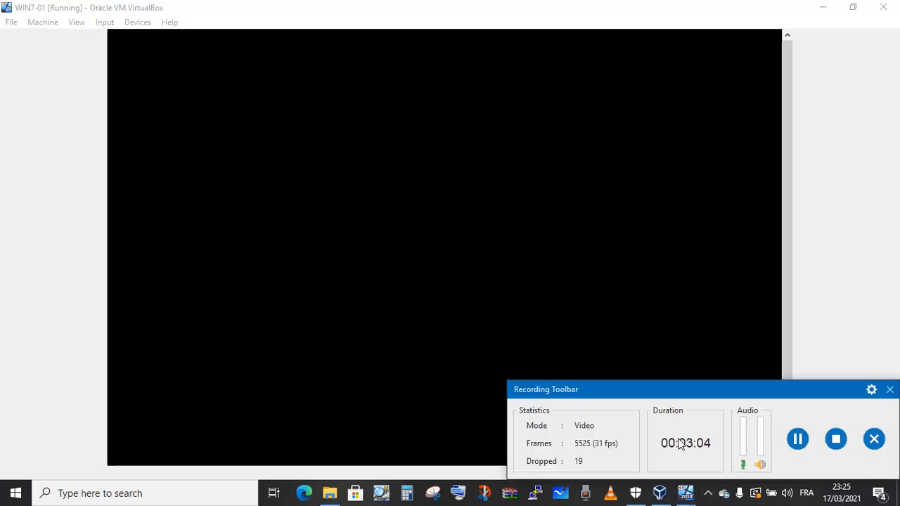
{"action": "left_click", "coordinate": [797, 439]}
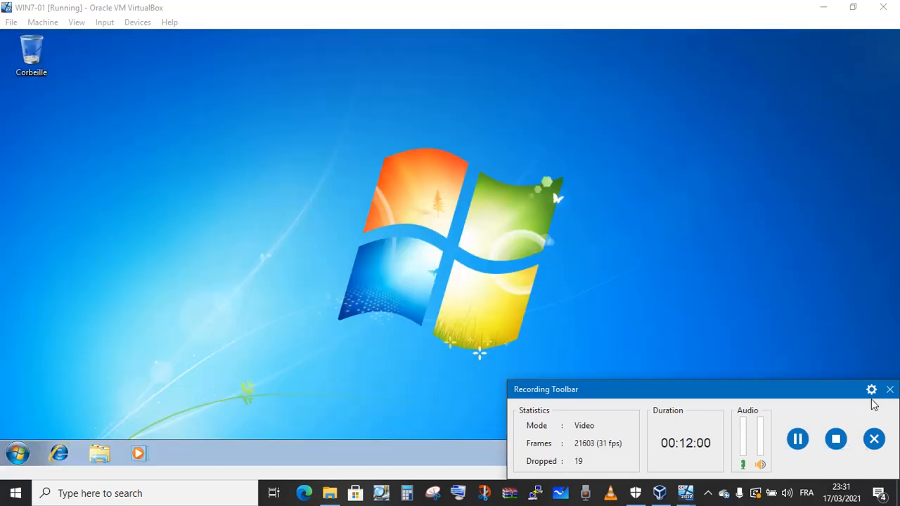
{"action": "left_click", "coordinate": [889, 389]}
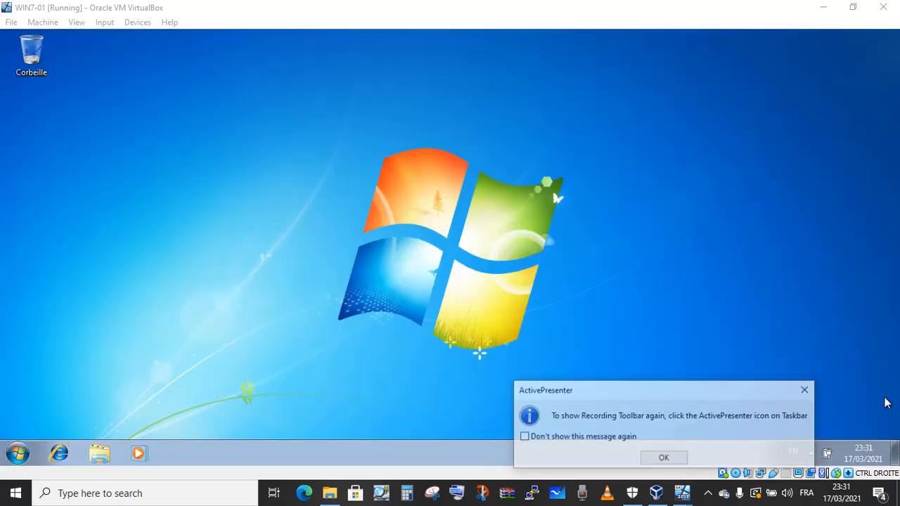
{"action": "left_click", "coordinate": [664, 458]}
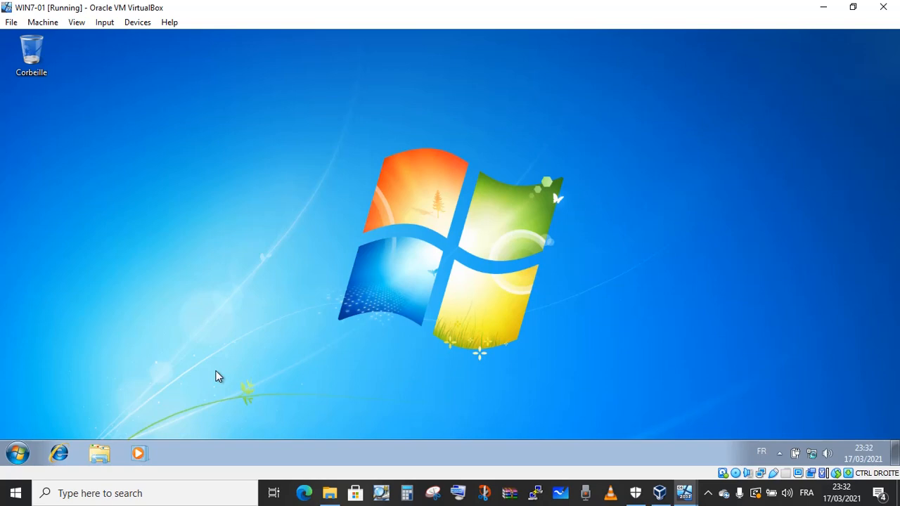
Step: Open the Windows 7 Control Panel and set the teachmemore.lan network location to Réseau de bureau
{"action": "left_click", "coordinate": [19, 454]}
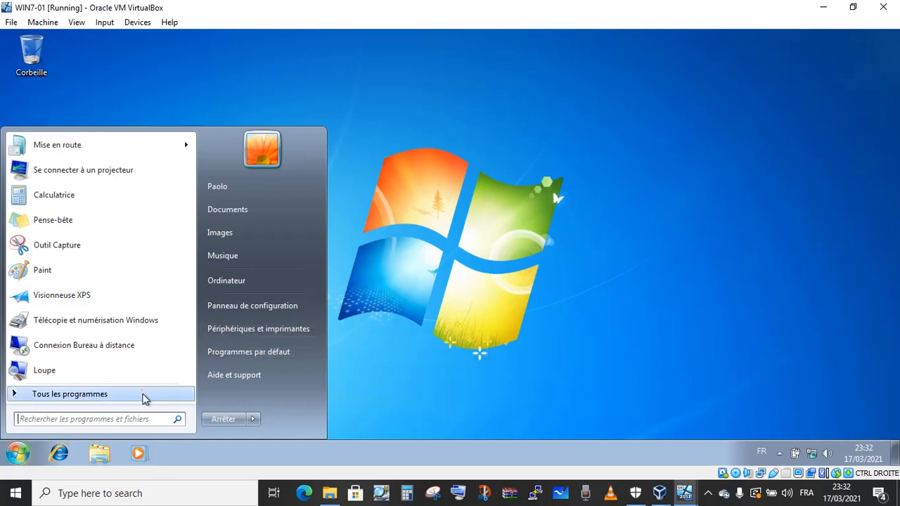
{"action": "left_click", "coordinate": [531, 326]}
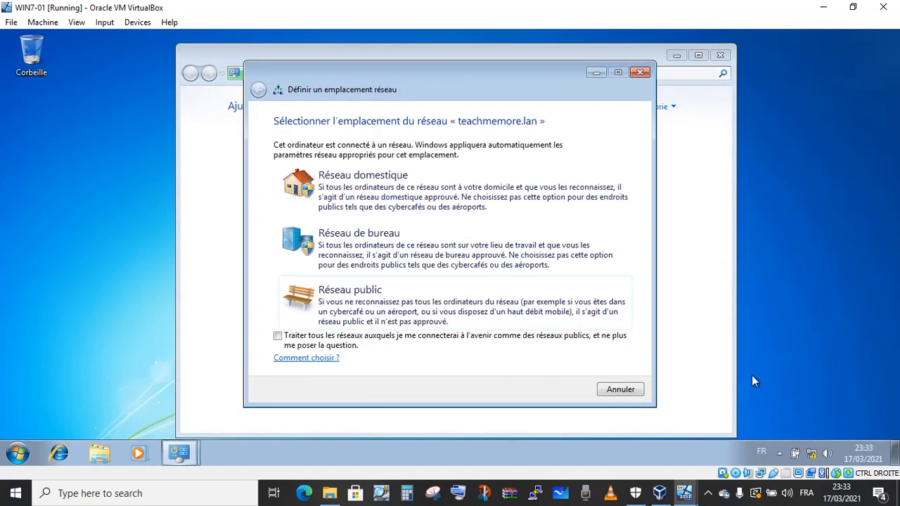
{"action": "left_click", "coordinate": [373, 253]}
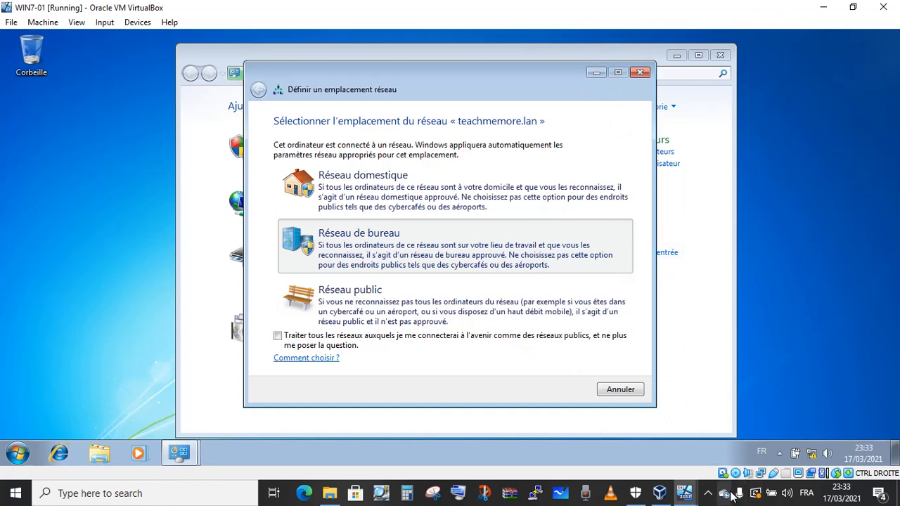
{"action": "left_click", "coordinate": [709, 494]}
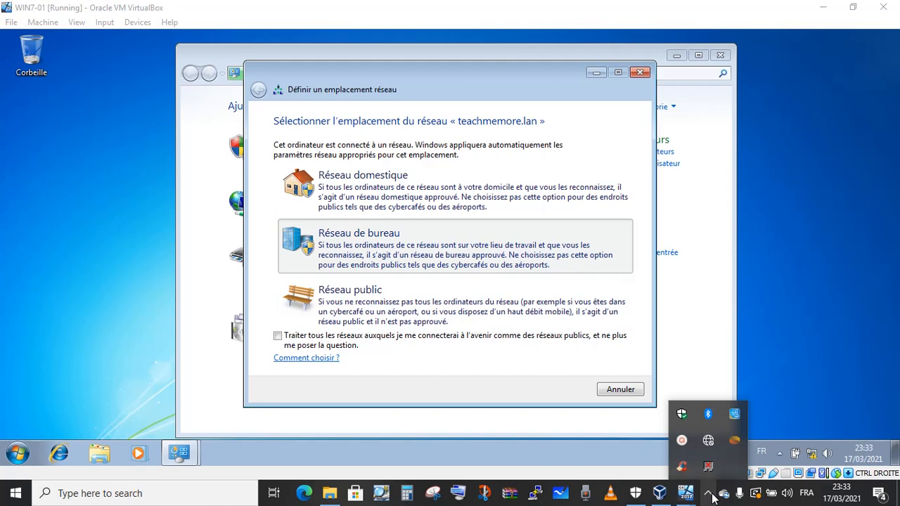
{"action": "left_click", "coordinate": [684, 437]}
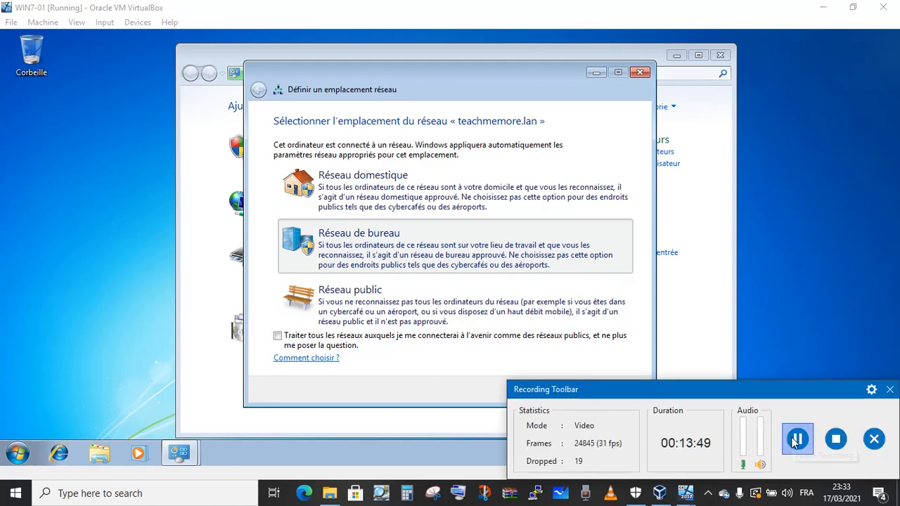
{"action": "left_click", "coordinate": [890, 391]}
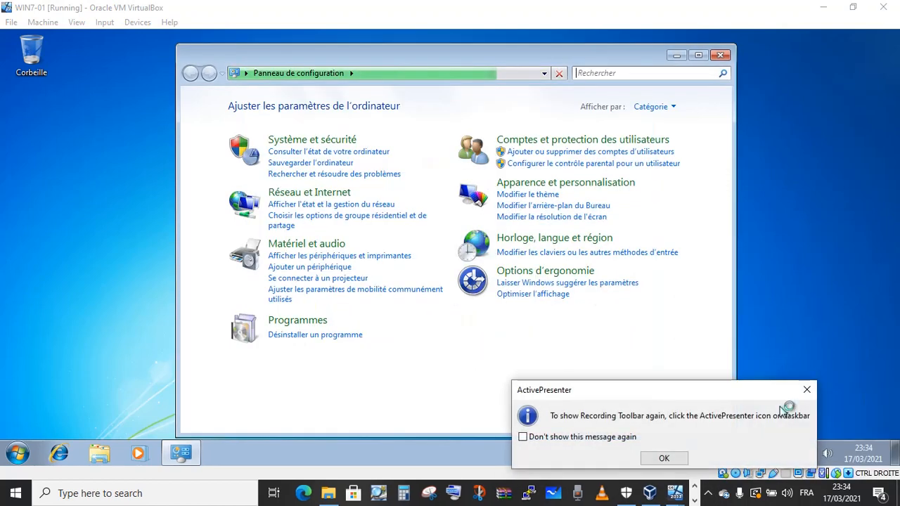
{"action": "left_click", "coordinate": [663, 458]}
{"action": "left_click", "coordinate": [816, 456]}
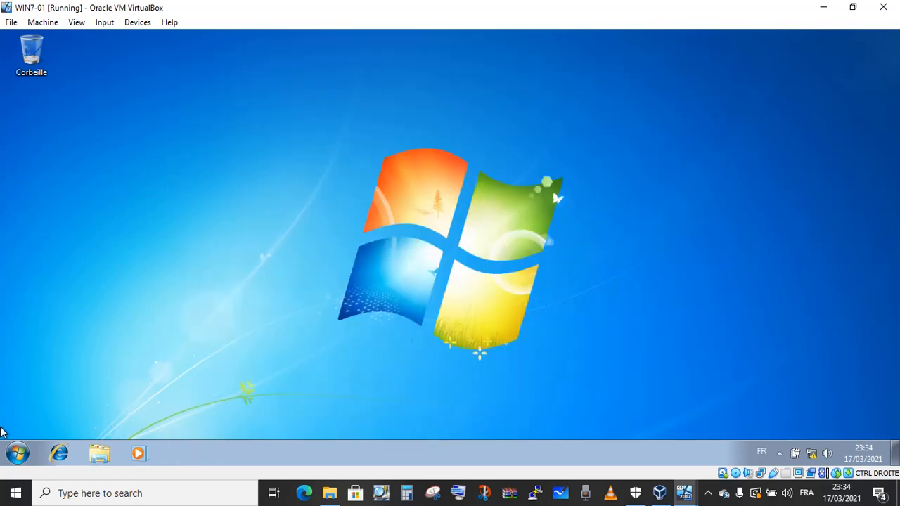
Step: Open a command prompt on the Windows 7 client, run ipconfig /all, examine the Ethernet adapter's IP configuration, and close the prompt
{"action": "left_click", "coordinate": [18, 454]}
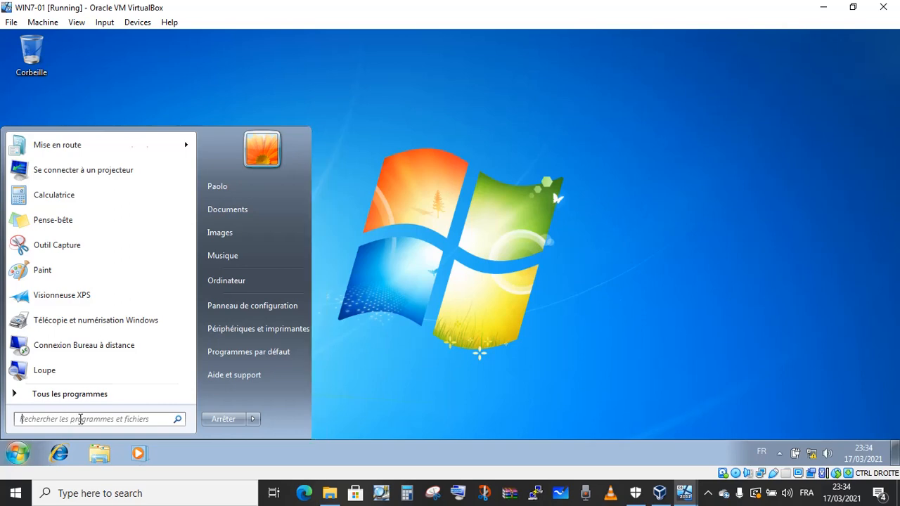
{"action": "type", "text": "cmd"}
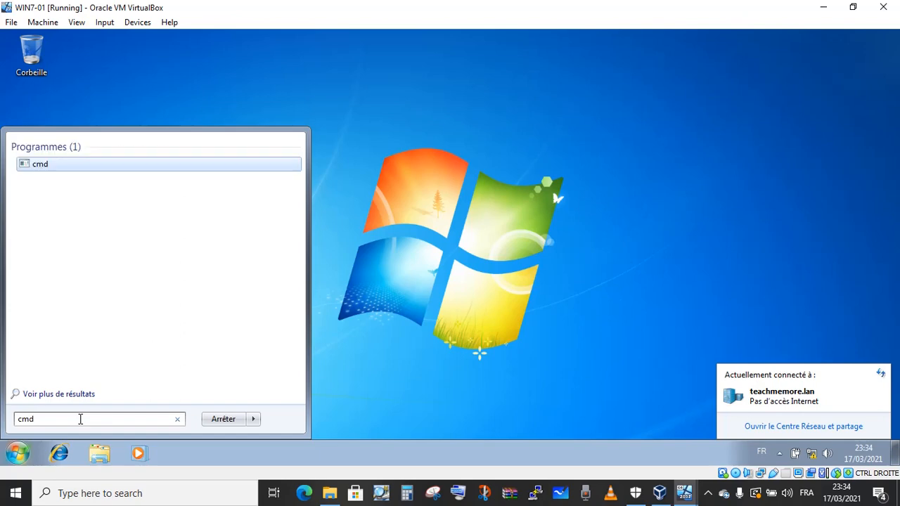
{"action": "left_click", "coordinate": [77, 173]}
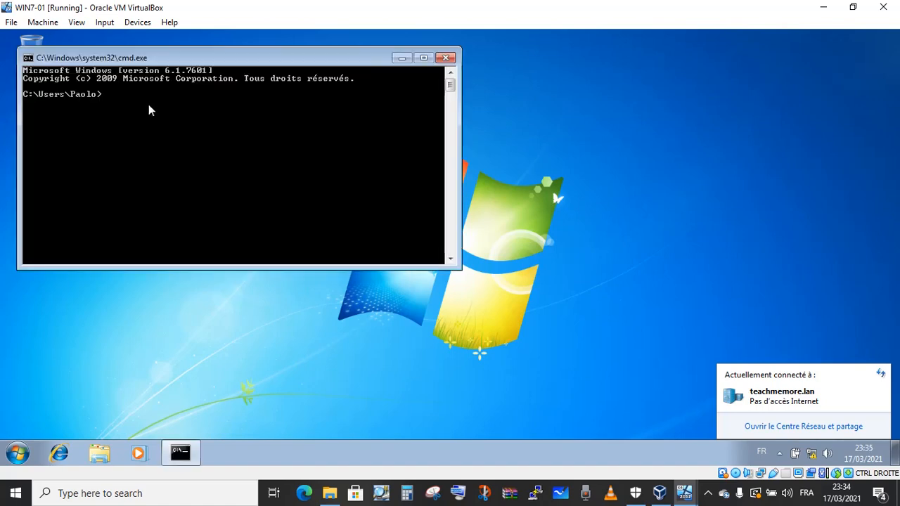
{"action": "type", "text": "ipconfig /all"}
{"action": "key", "text": "Return"}
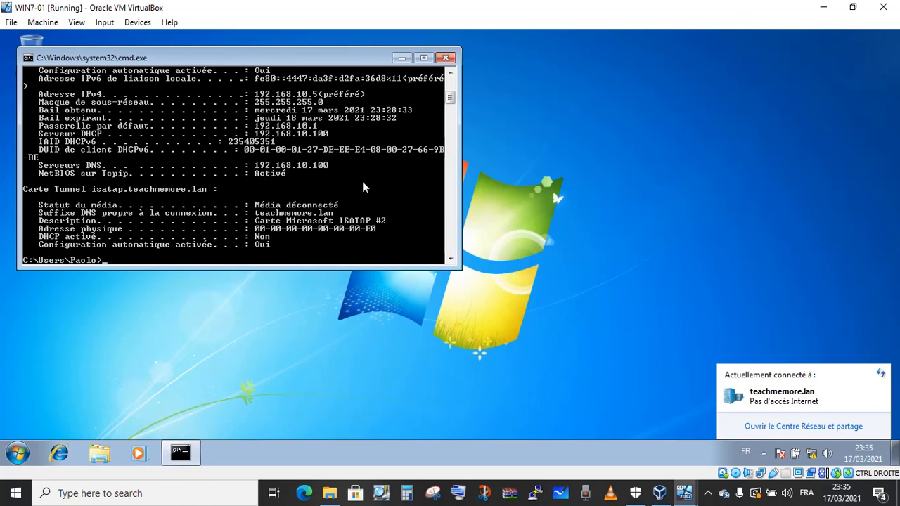
{"action": "scroll", "coordinate": [360, 184], "scroll_direction": "up", "scroll_amount": 3}
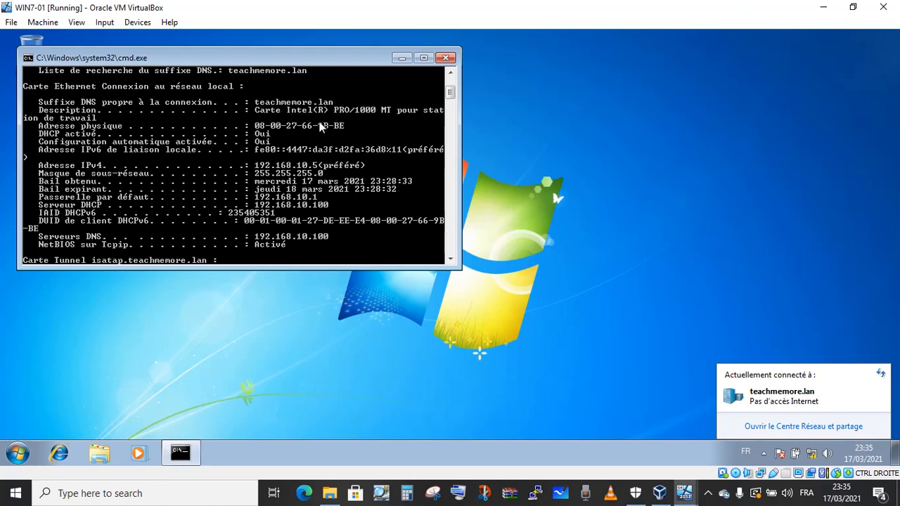
{"action": "scroll", "coordinate": [320, 125], "scroll_direction": "down", "scroll_amount": 3}
{"action": "scroll", "coordinate": [320, 125], "scroll_direction": "down", "scroll_amount": 2}
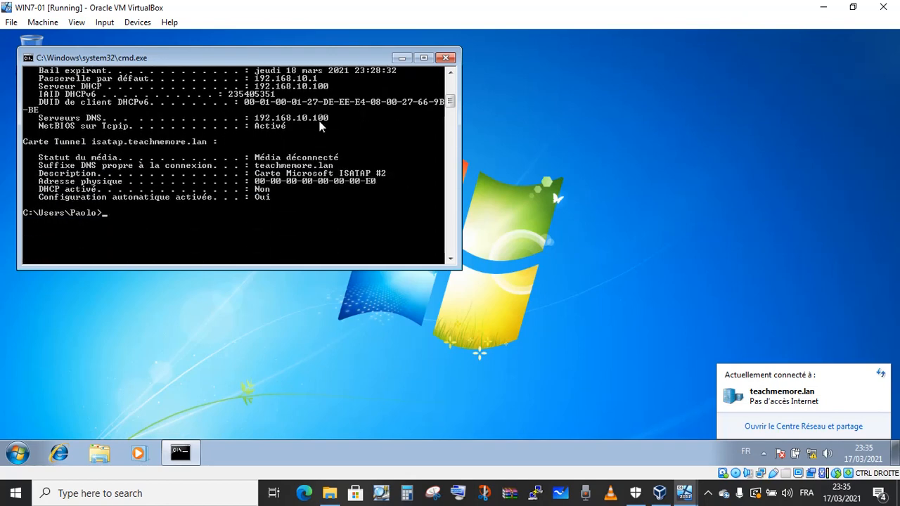
{"action": "scroll", "coordinate": [321, 126], "scroll_direction": "up", "scroll_amount": 3}
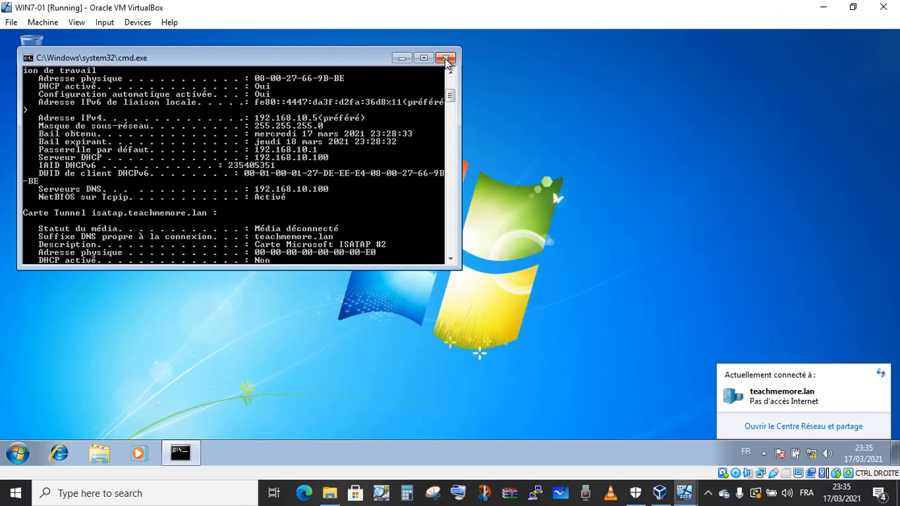
{"action": "left_click", "coordinate": [447, 58]}
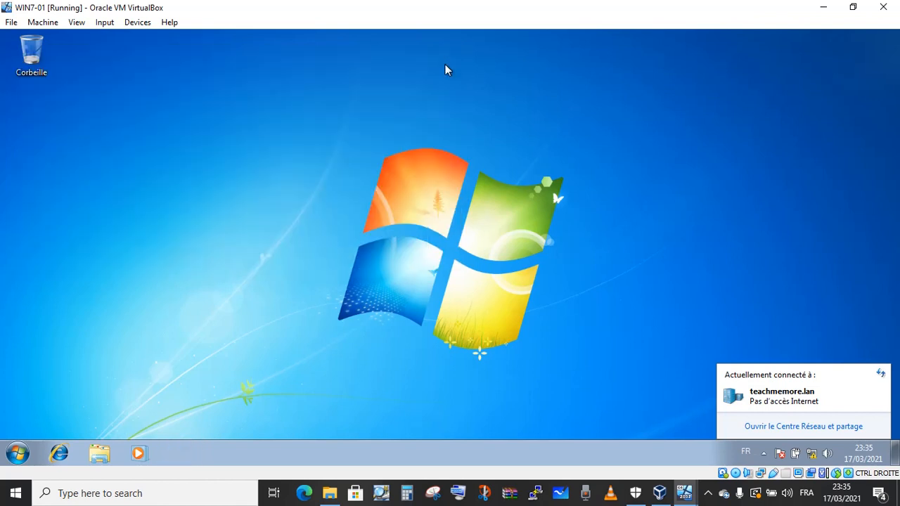
Step: Through the Centre Réseau et partage, view the connection details of Connexion au réseau local
{"action": "left_click", "coordinate": [805, 427]}
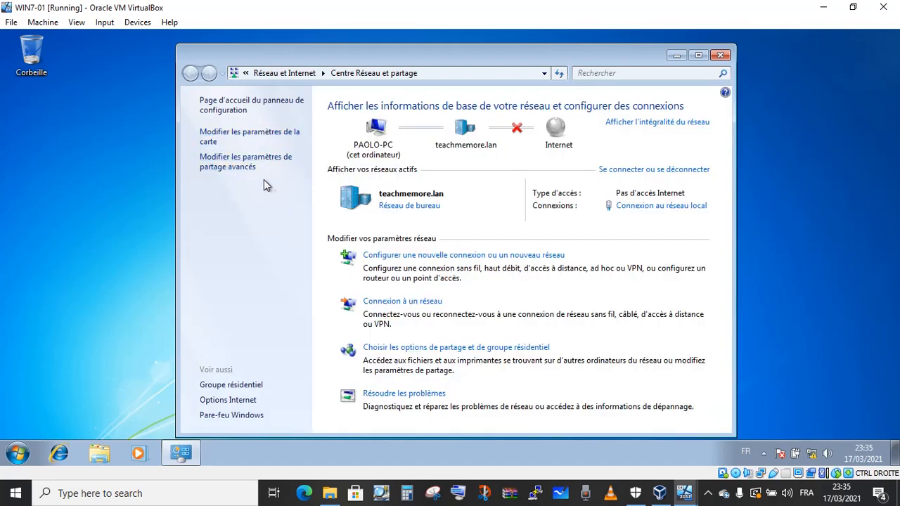
{"action": "left_click", "coordinate": [255, 137]}
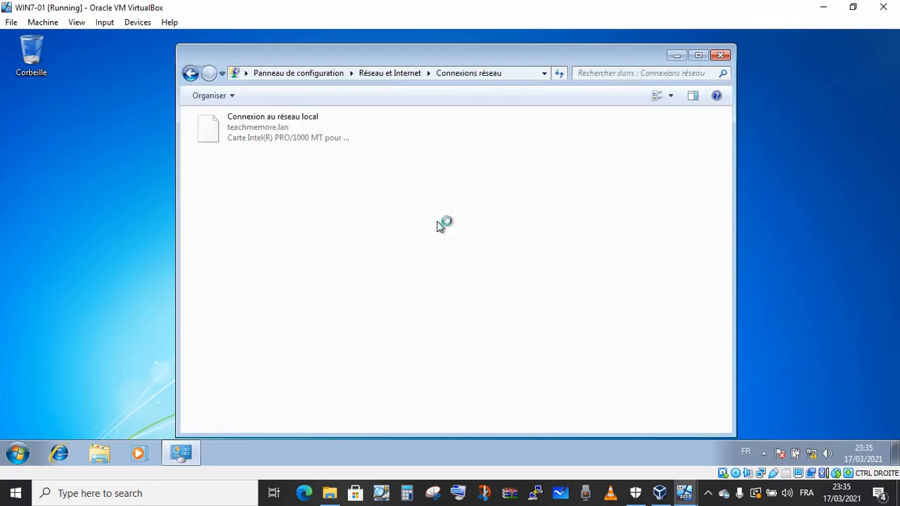
{"action": "left_click", "coordinate": [293, 130]}
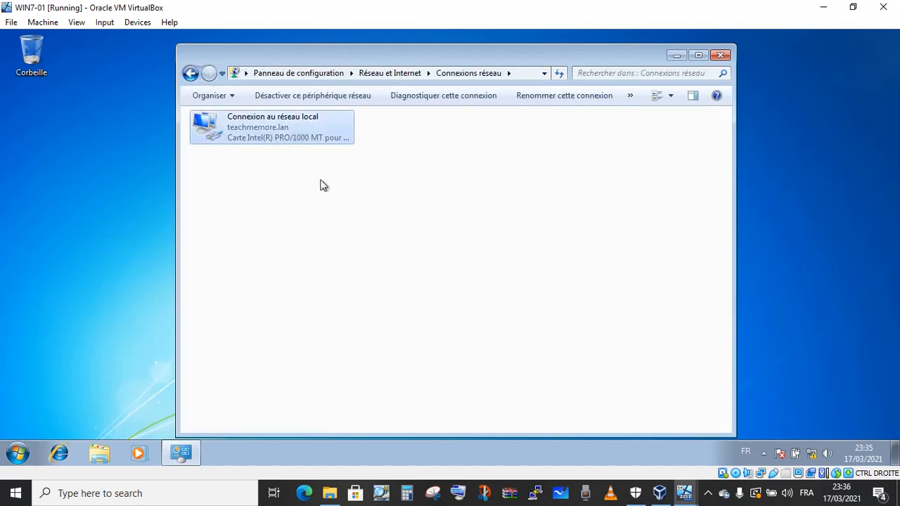
{"action": "left_click", "coordinate": [373, 233]}
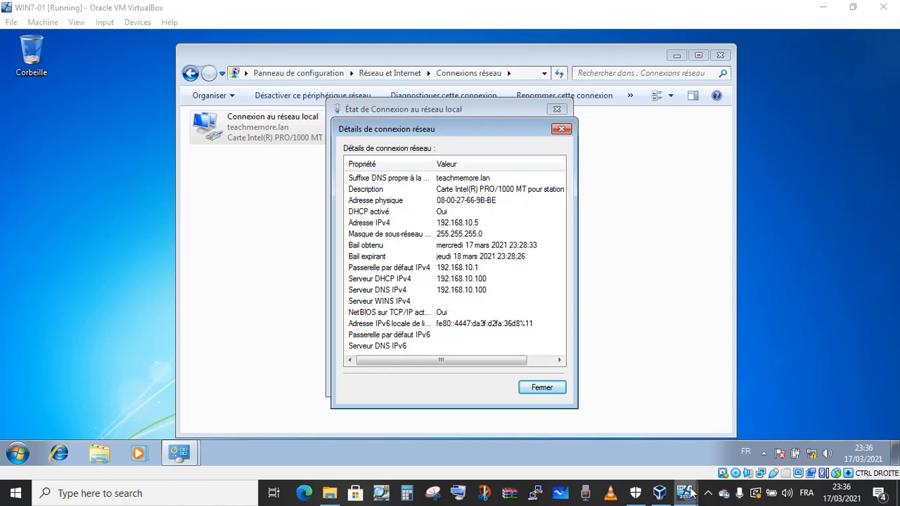
Step: Switch to the SERV2012 machine, send it Ctrl-Alt-Del, and unlock the Administrateur session with the account password
{"action": "mouse_move", "coordinate": [684, 492]}
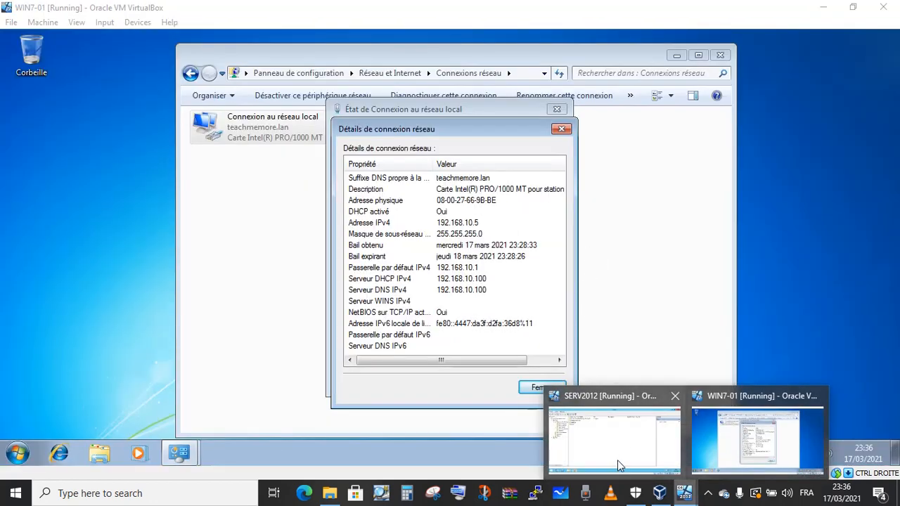
{"action": "left_click", "coordinate": [618, 430]}
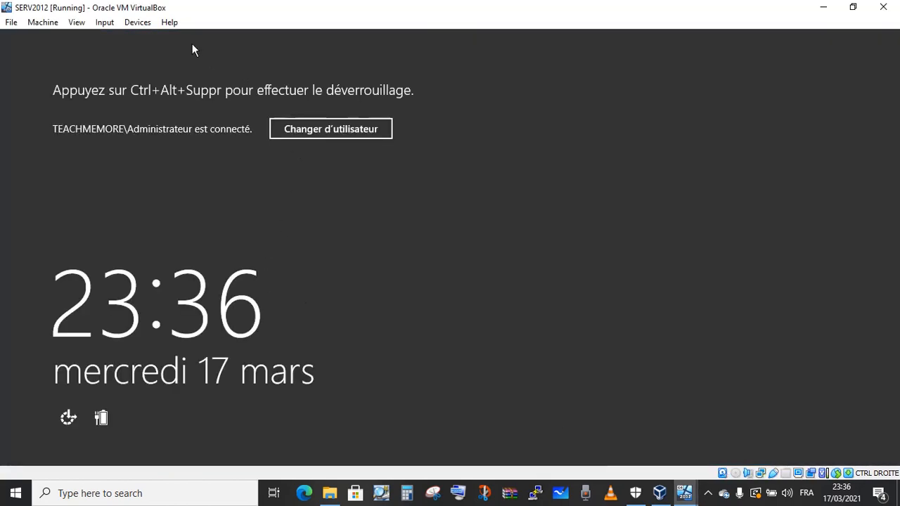
{"action": "left_click", "coordinate": [104, 22]}
{"action": "mouse_move", "coordinate": [118, 39]}
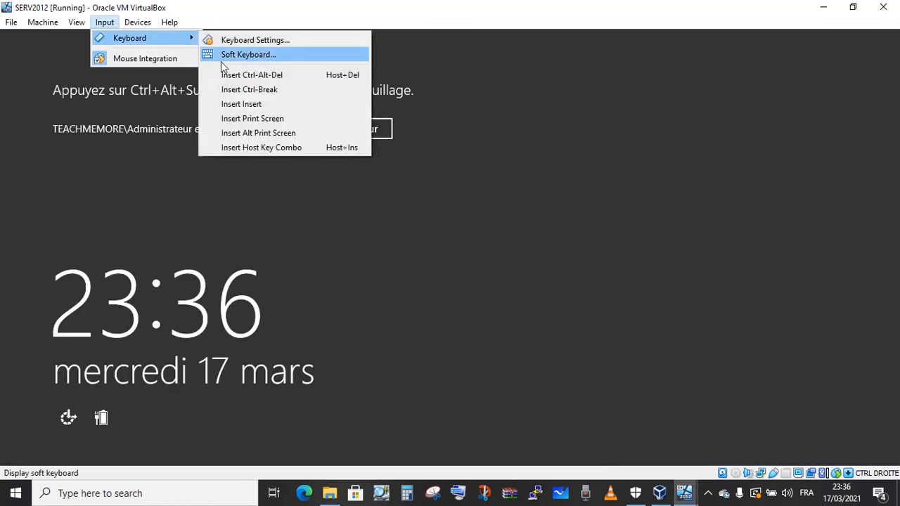
{"action": "left_click", "coordinate": [239, 74]}
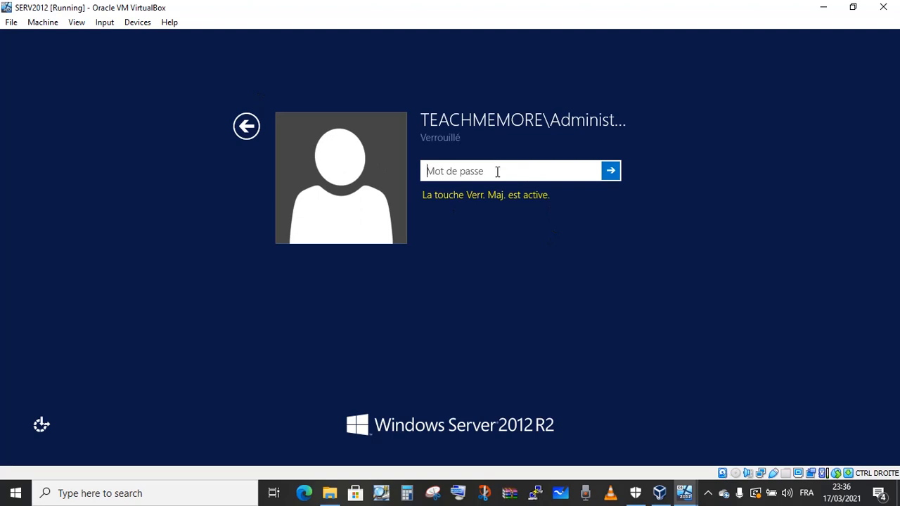
{"action": "type", "text": "•"}
{"action": "key", "text": "Caps_Lock"}
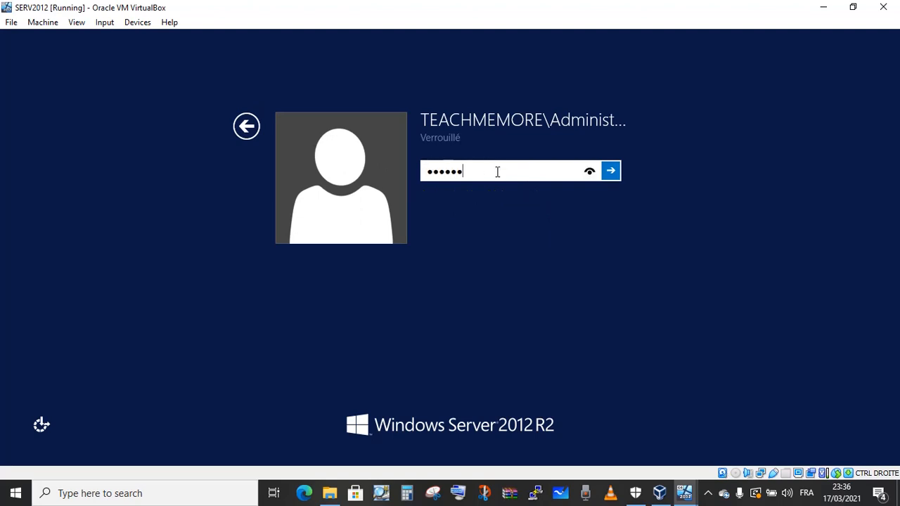
{"action": "key", "text": "Return"}
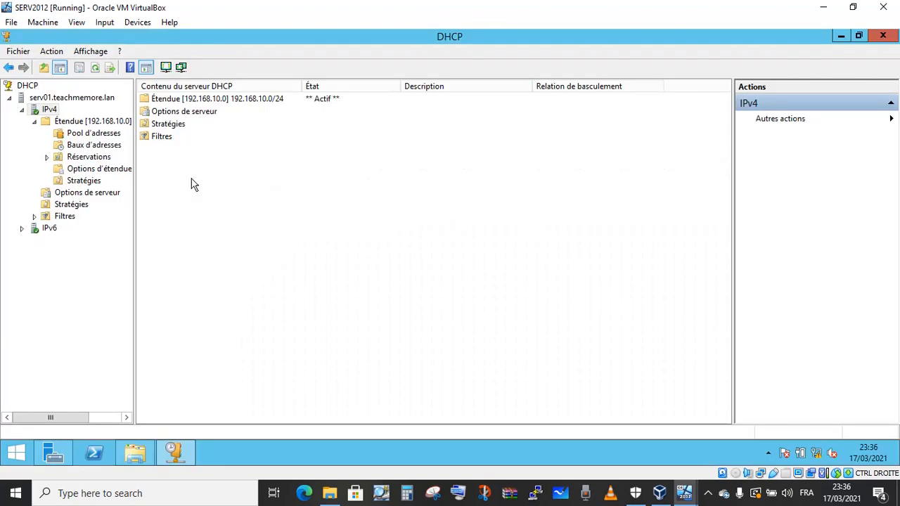
Step: Refresh the server's IPv4 node in the DHCP console and expand it again
{"action": "left_click", "coordinate": [88, 52]}
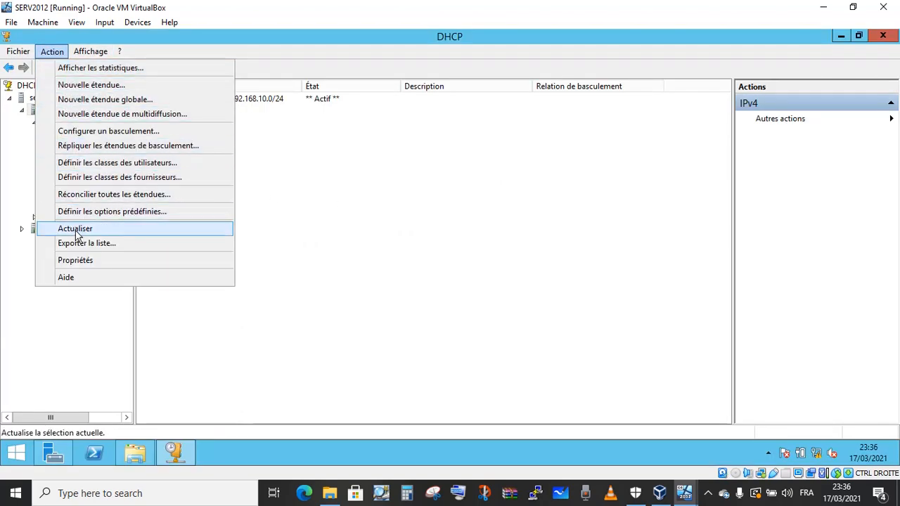
{"action": "left_click", "coordinate": [81, 230]}
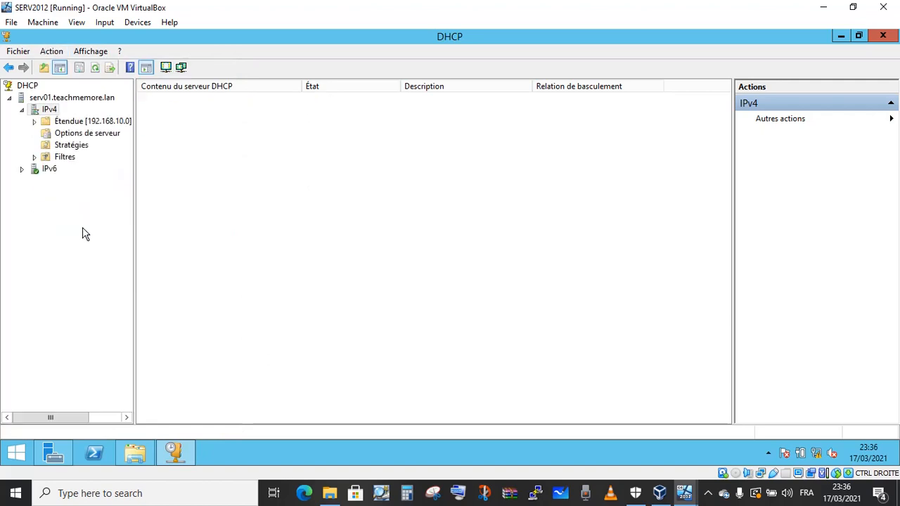
{"action": "left_click", "coordinate": [21, 112]}
{"action": "left_click", "coordinate": [21, 111]}
{"action": "left_click", "coordinate": [73, 146]}
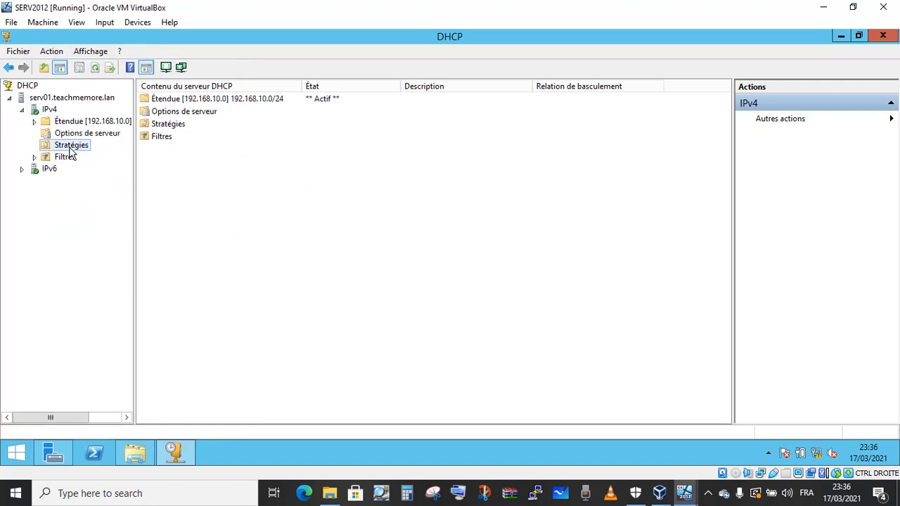
Step: Examine the 192.168.10.0 scope's Baux d'adresses, widening the Nom column to read the client's full name, and close the DHCP console
{"action": "double_click", "coordinate": [78, 121]}
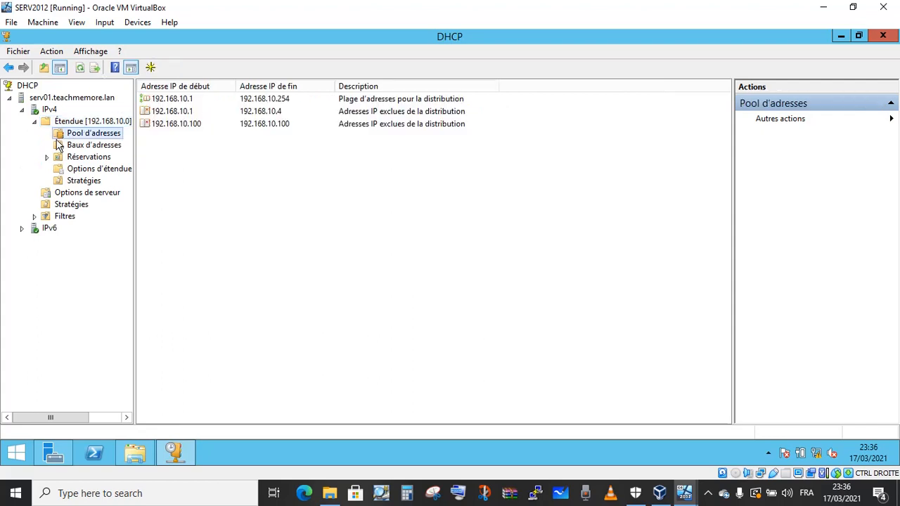
{"action": "left_click", "coordinate": [60, 145]}
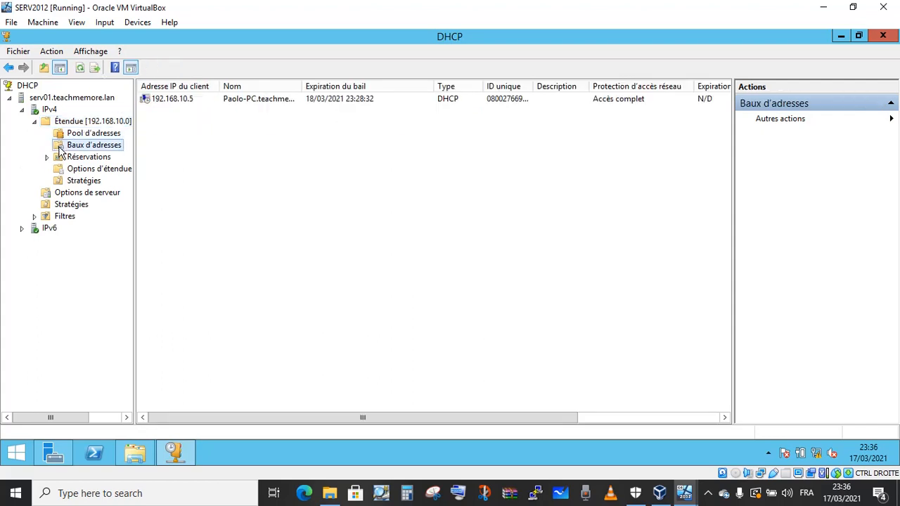
{"action": "left_click", "coordinate": [150, 100]}
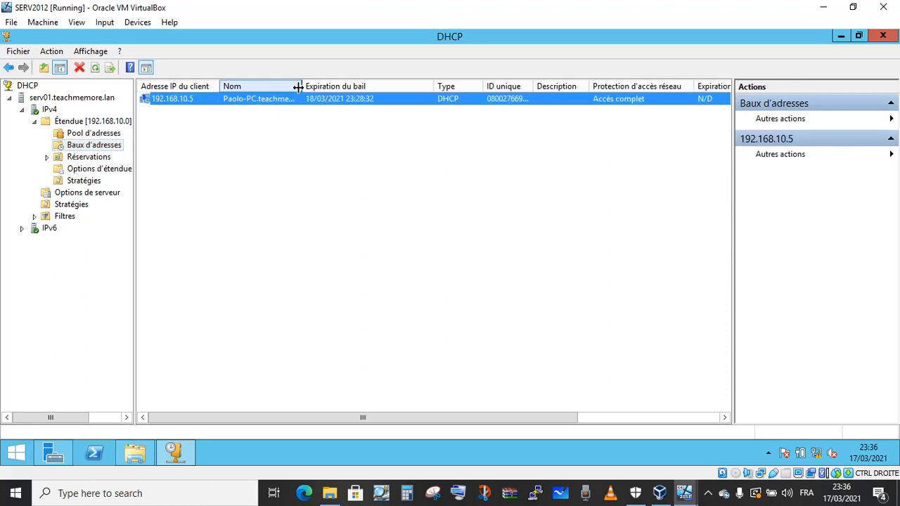
{"action": "left_click_drag", "start_coordinate": [298, 86], "coordinate": [382, 88]}
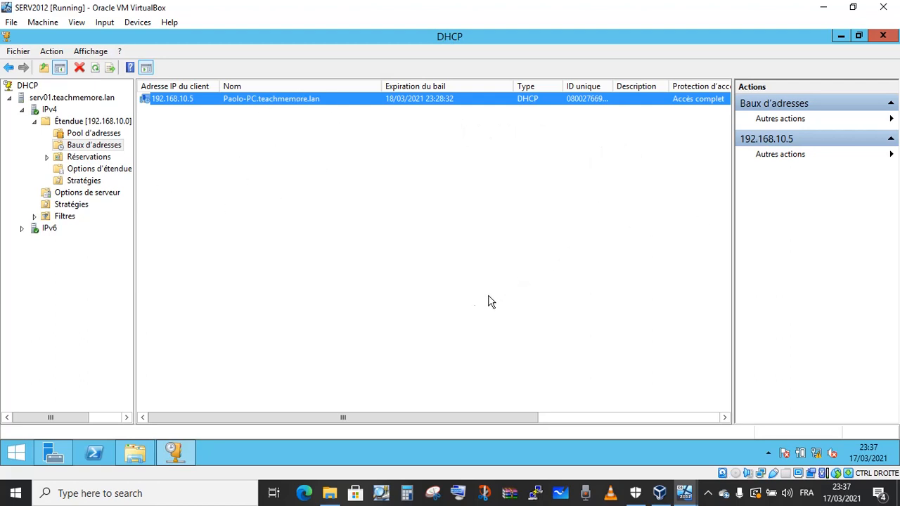
{"action": "left_click", "coordinate": [883, 37]}
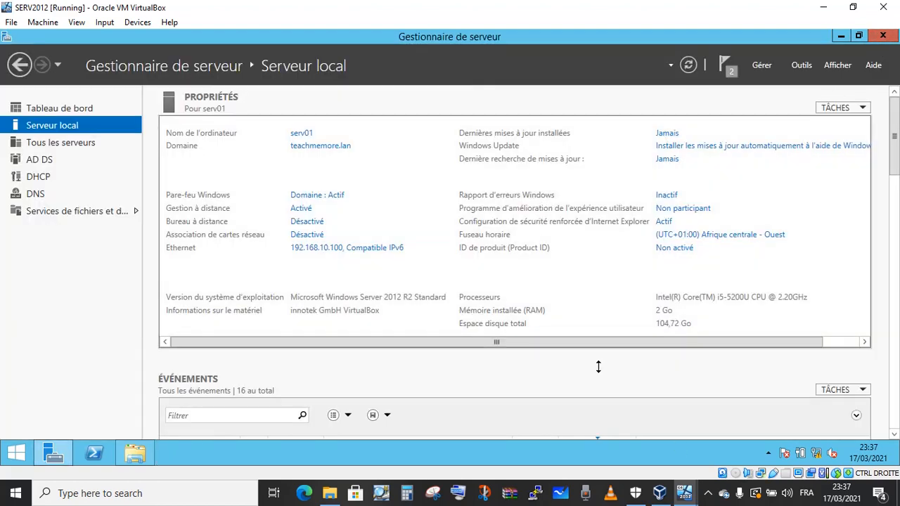
{"action": "left_click", "coordinate": [710, 493]}
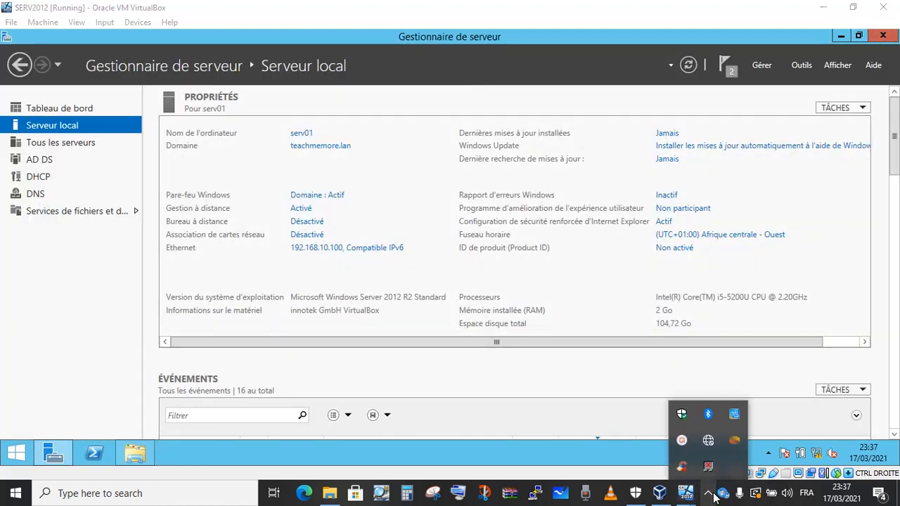
{"action": "left_click", "coordinate": [682, 440]}
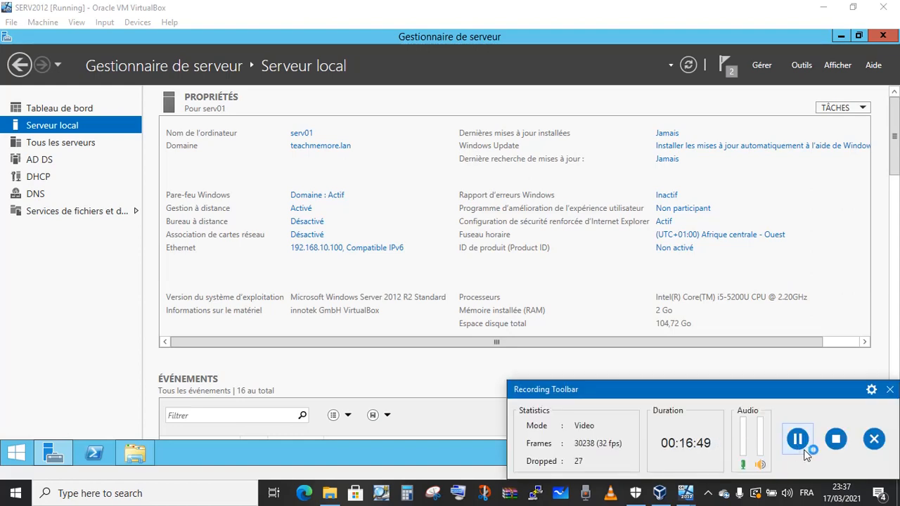